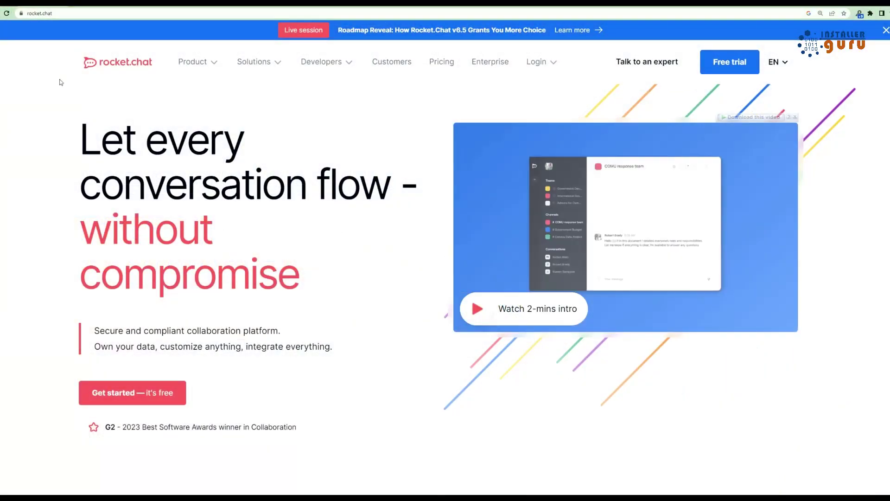
Send the message 'hello' to the other user in the chat
{"action": "scroll", "coordinate": [323, 269], "scroll_direction": "down", "scroll_amount": 3}
{"action": "scroll", "coordinate": [323, 270], "scroll_direction": "down", "scroll_amount": 12}
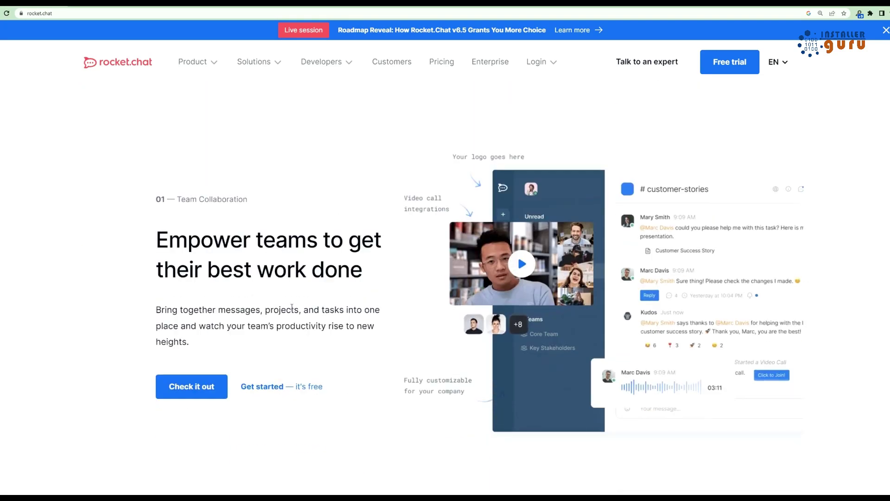
{"action": "scroll", "coordinate": [292, 309], "scroll_direction": "down", "scroll_amount": 15}
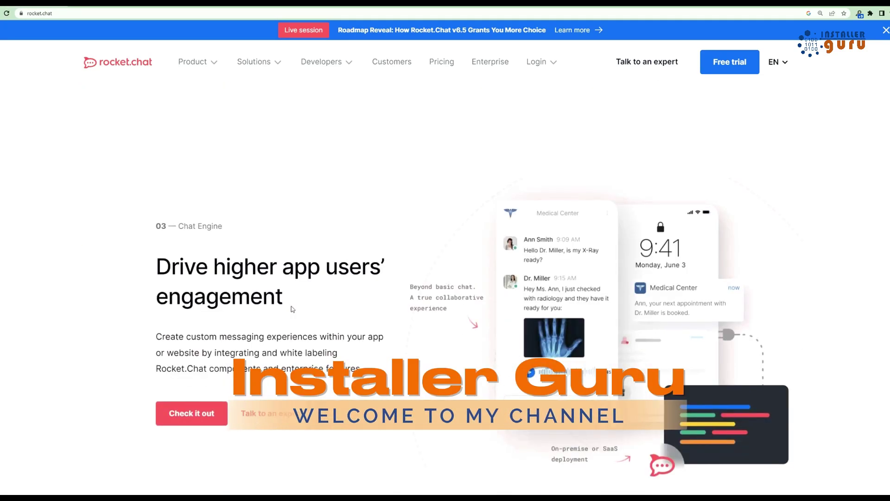
{"action": "scroll", "coordinate": [415, 272], "scroll_direction": "down", "scroll_amount": 5}
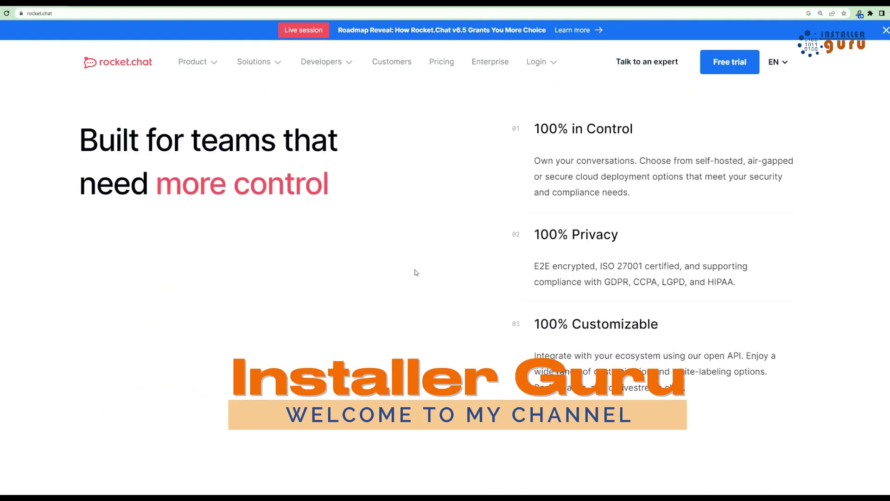
{"action": "left_click_drag", "start_coordinate": [537, 131], "coordinate": [536, 322]}
{"action": "scroll", "coordinate": [354, 338], "scroll_direction": "down", "scroll_amount": 12}
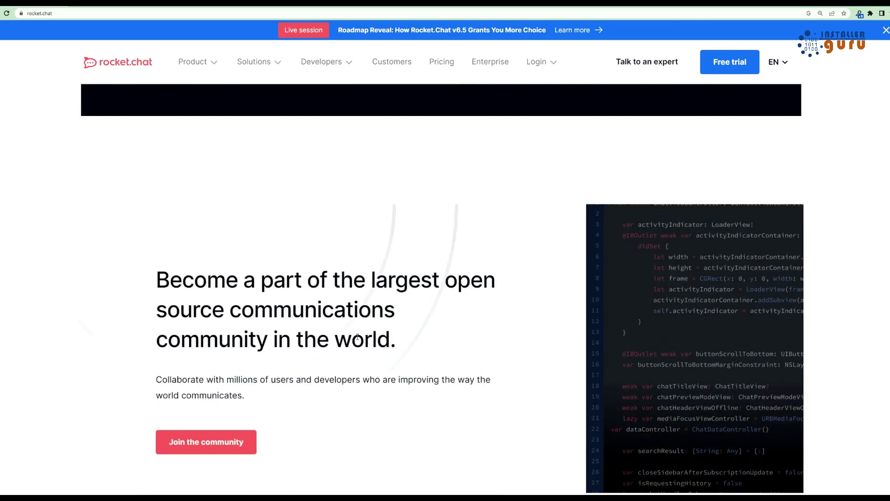
{"action": "scroll", "coordinate": [364, 327], "scroll_direction": "down", "scroll_amount": 1}
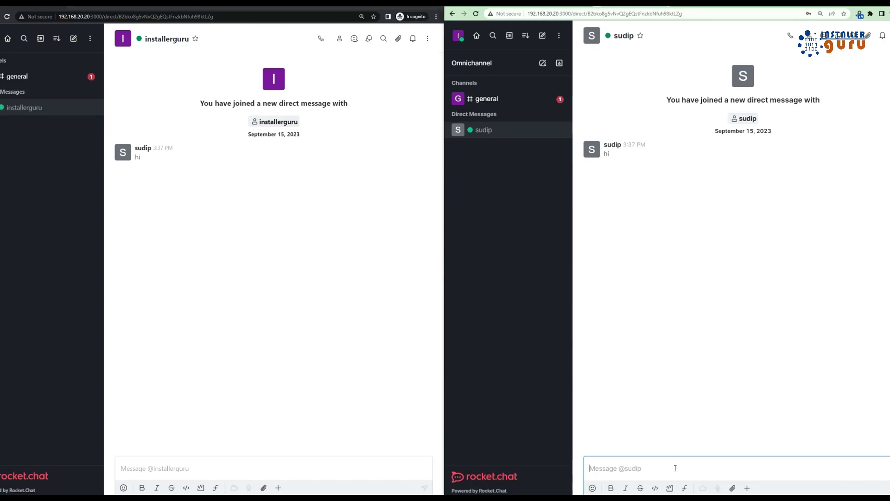
{"action": "type", "text": "hello"}
{"action": "key", "text": "Return"}
Send a mention of the other user followed by a tiger emoji
{"action": "type", "text": "@sudip"}
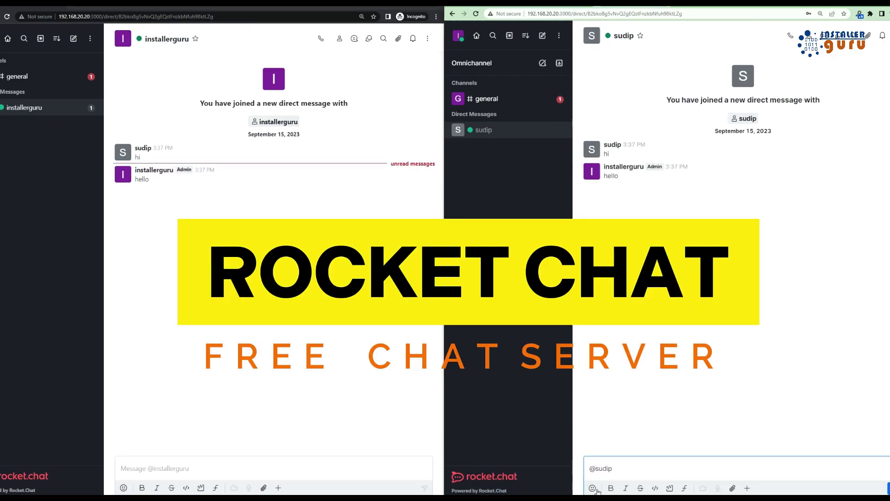
{"action": "left_click", "coordinate": [592, 487]}
{"action": "scroll", "coordinate": [631, 371], "scroll_direction": "down", "scroll_amount": 5}
{"action": "left_click", "coordinate": [613, 338]}
{"action": "key", "text": "Return"}
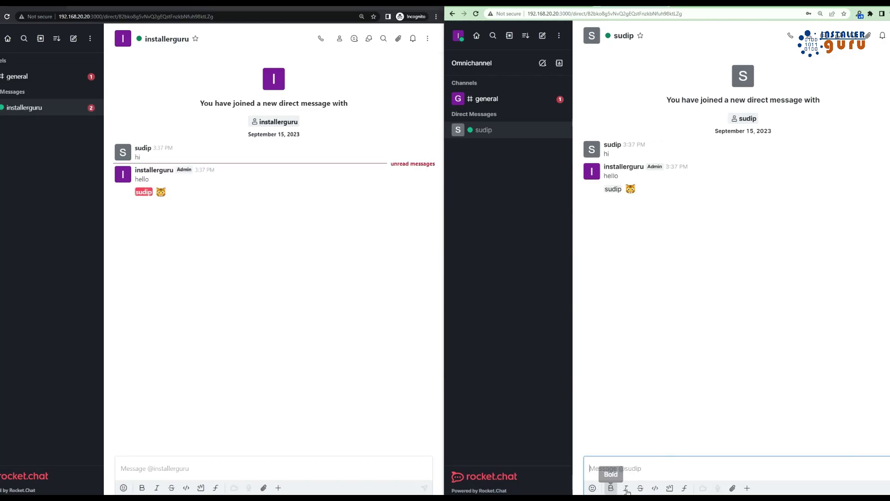
Send 'I love India' as inline code and a code block, then upload bar.pdf
{"action": "left_click", "coordinate": [653, 489]}
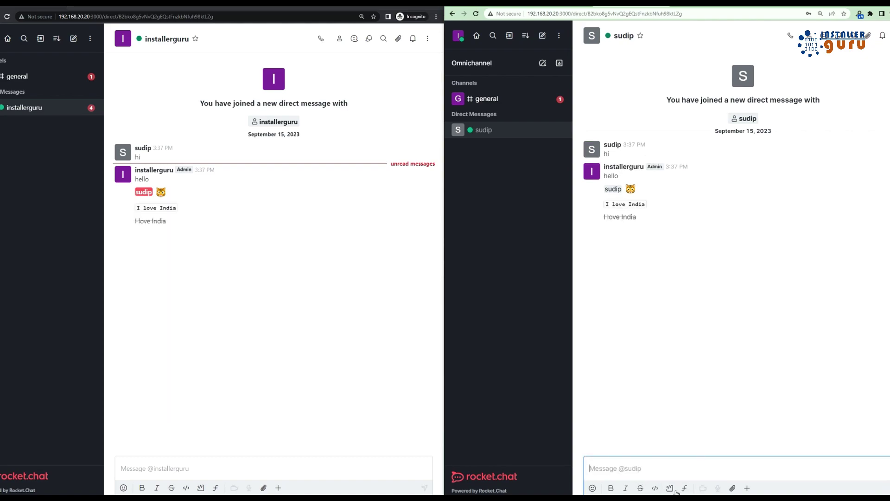
{"action": "left_click", "coordinate": [676, 492]}
{"action": "key", "text": "Return"}
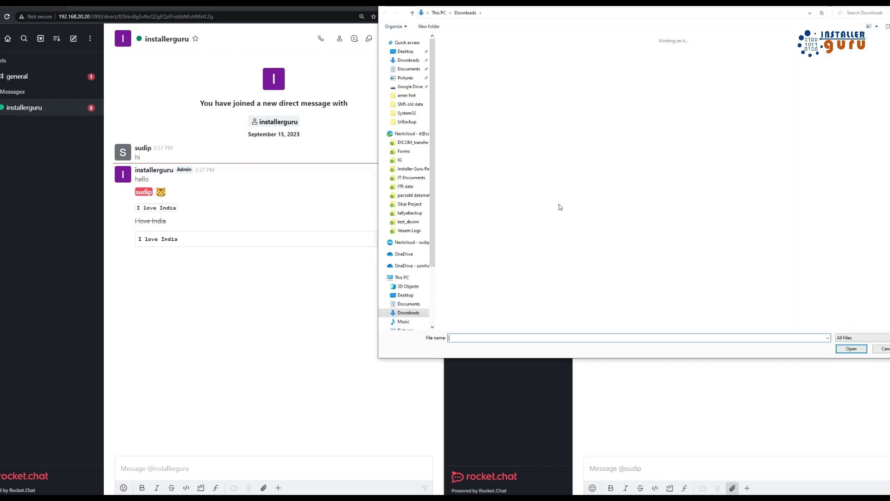
{"action": "double_click", "coordinate": [558, 204]}
{"action": "key", "text": "Return"}
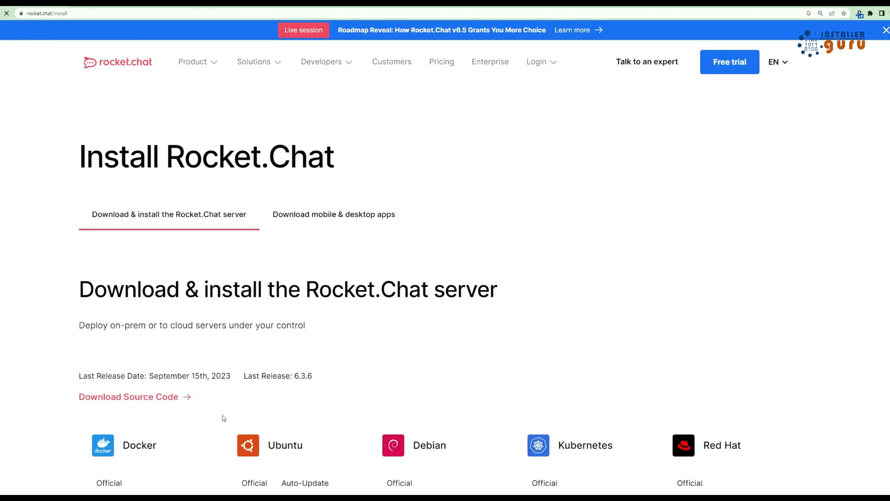
Reveal more installation platforms with Load more and scroll through the list
{"action": "scroll", "coordinate": [217, 363], "scroll_direction": "down", "scroll_amount": 3}
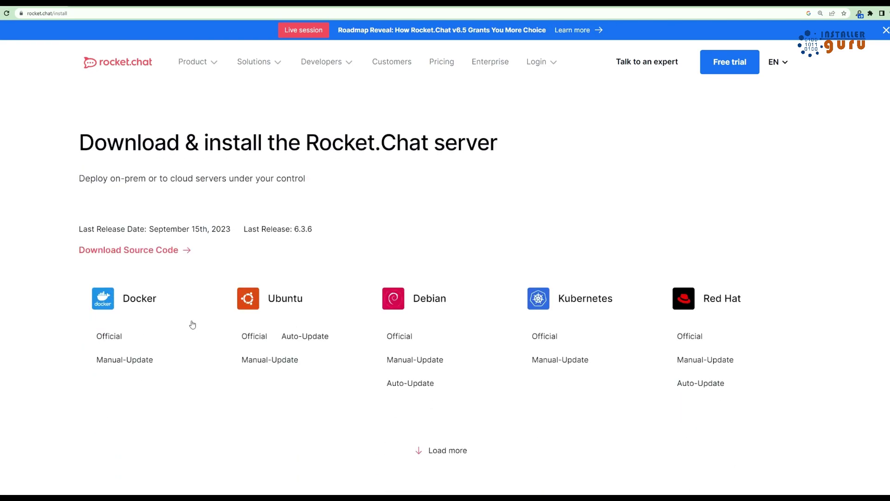
{"action": "left_click", "coordinate": [478, 451]}
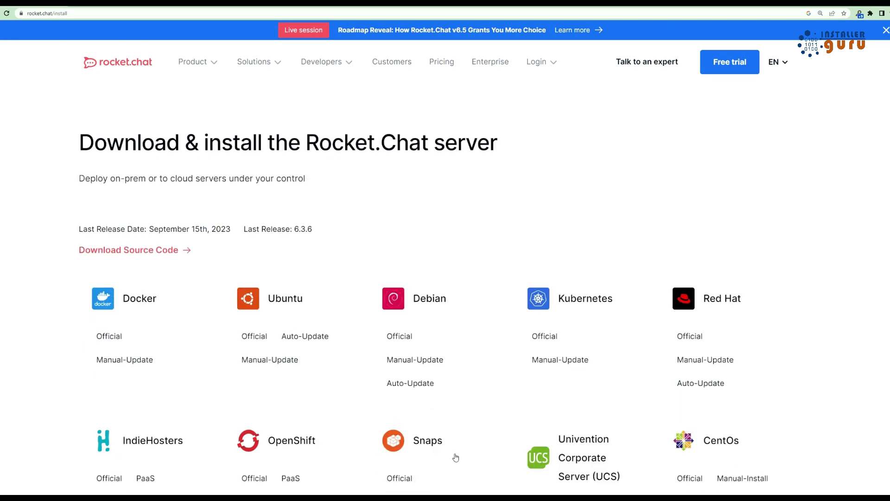
{"action": "scroll", "coordinate": [335, 335], "scroll_direction": "down", "scroll_amount": 5}
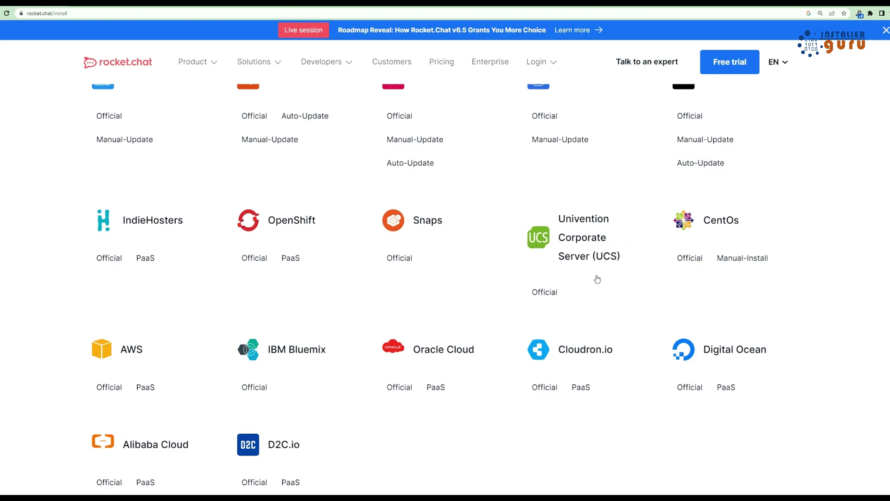
{"action": "scroll", "coordinate": [279, 313], "scroll_direction": "down", "scroll_amount": 1}
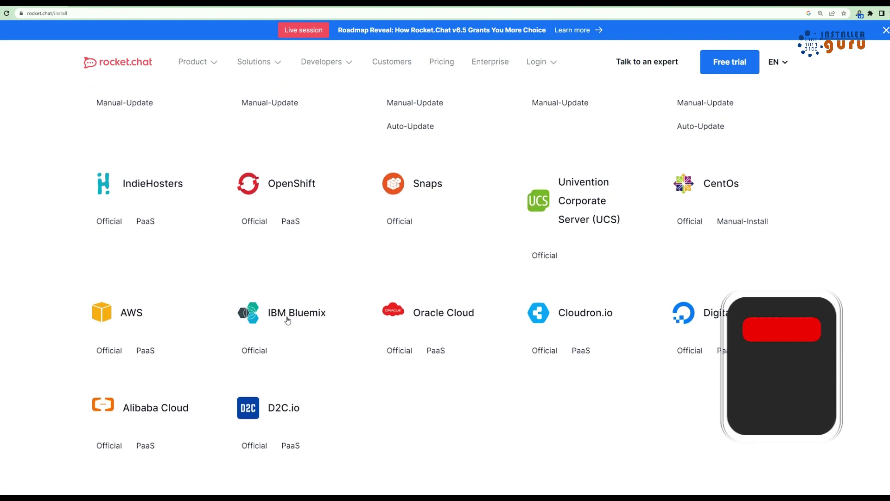
{"action": "scroll", "coordinate": [142, 344], "scroll_direction": "down", "scroll_amount": 2}
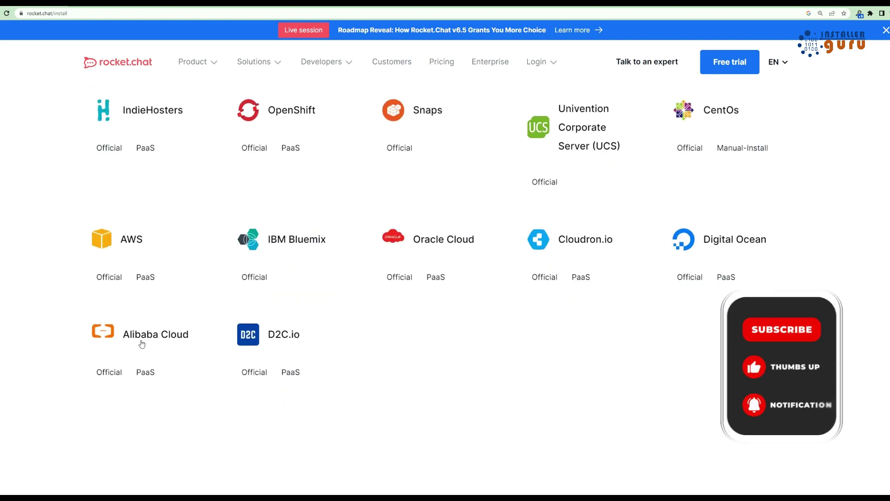
{"action": "scroll", "coordinate": [298, 334], "scroll_direction": "down", "scroll_amount": 12}
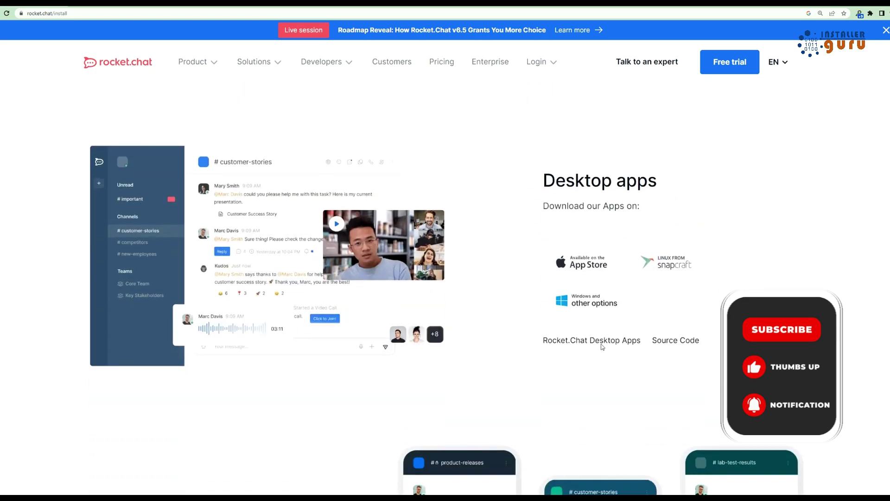
Scroll through the Desktop and Mobile apps sections, then return to the previous page
{"action": "left_click_drag", "start_coordinate": [539, 178], "coordinate": [669, 181]}
{"action": "left_click", "coordinate": [546, 260]}
{"action": "scroll", "coordinate": [546, 260], "scroll_direction": "down", "scroll_amount": 8}
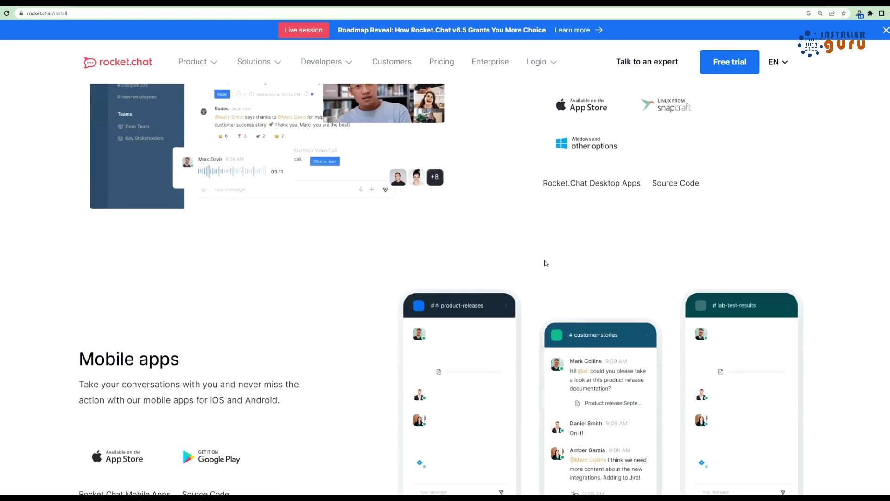
{"action": "left_click_drag", "start_coordinate": [81, 222], "coordinate": [219, 216]}
{"action": "left_click", "coordinate": [218, 215]}
{"action": "scroll", "coordinate": [229, 336], "scroll_direction": "down", "scroll_amount": 12}
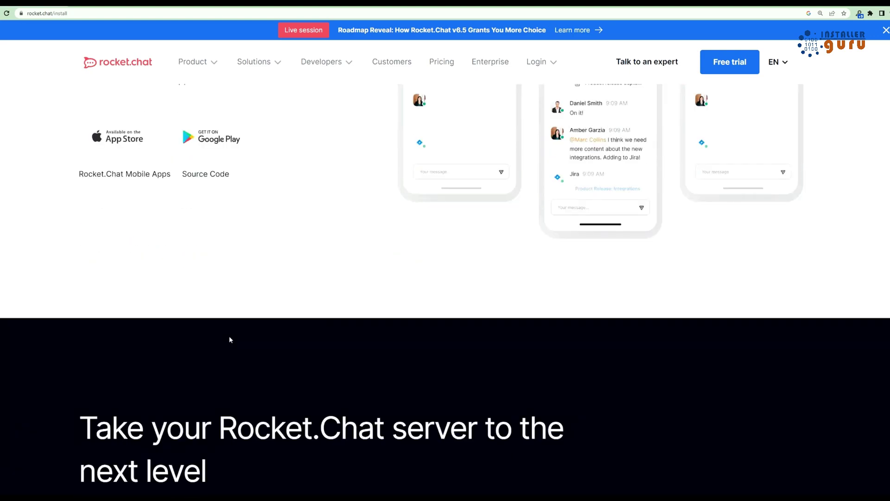
{"action": "scroll", "coordinate": [244, 336], "scroll_direction": "up", "scroll_amount": 20}
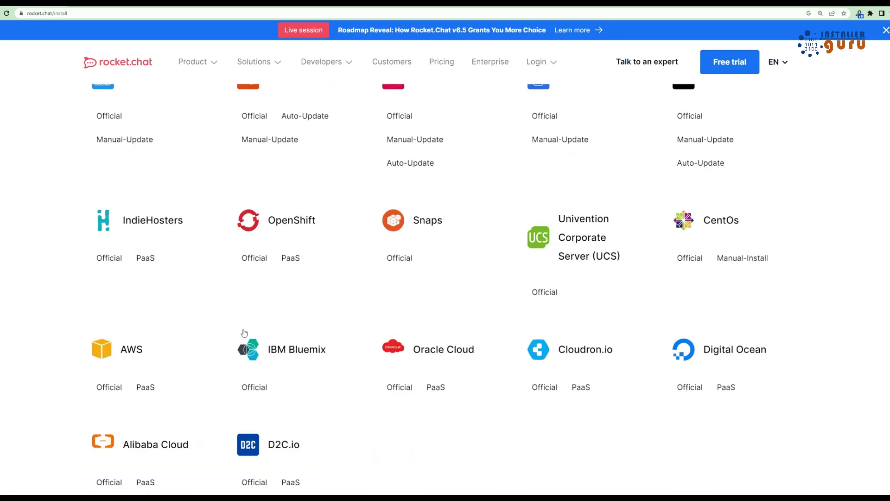
{"action": "scroll", "coordinate": [262, 320], "scroll_direction": "up", "scroll_amount": 3}
{"action": "key", "text": "alt+Left"}
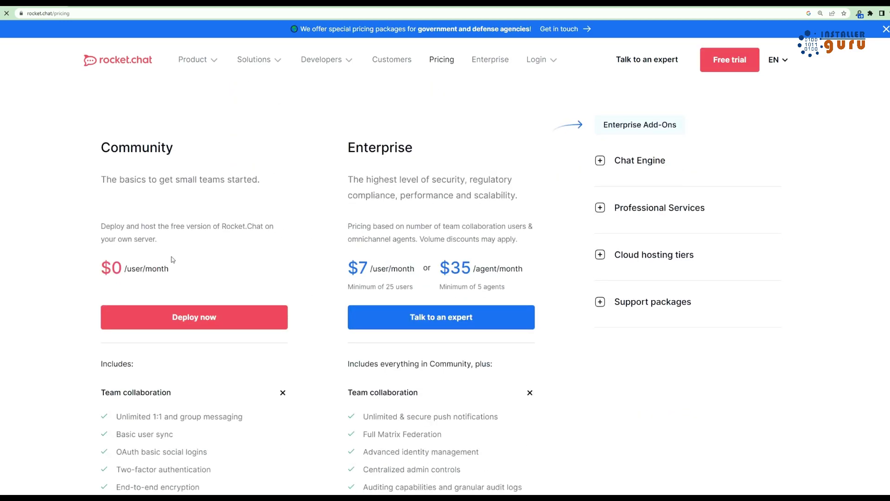
{"action": "scroll", "coordinate": [179, 316], "scroll_direction": "down", "scroll_amount": 4}
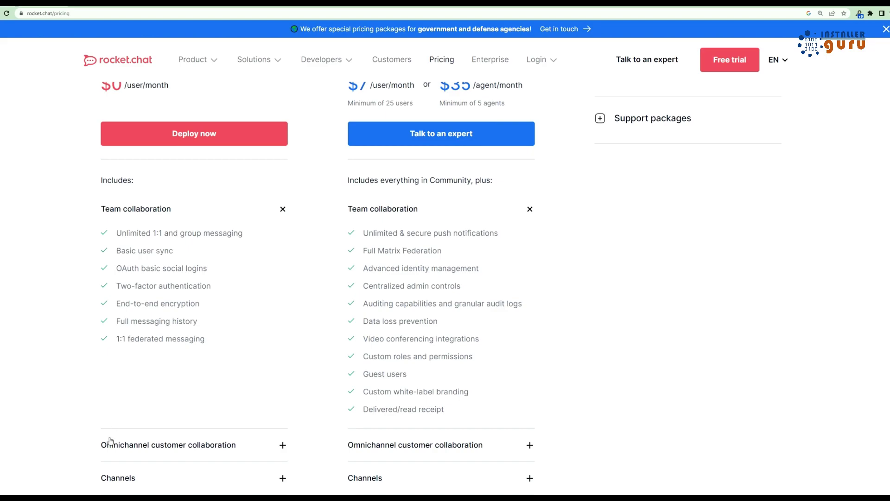
{"action": "scroll", "coordinate": [173, 433], "scroll_direction": "down", "scroll_amount": 10}
{"action": "scroll", "coordinate": [144, 398], "scroll_direction": "up", "scroll_amount": 6}
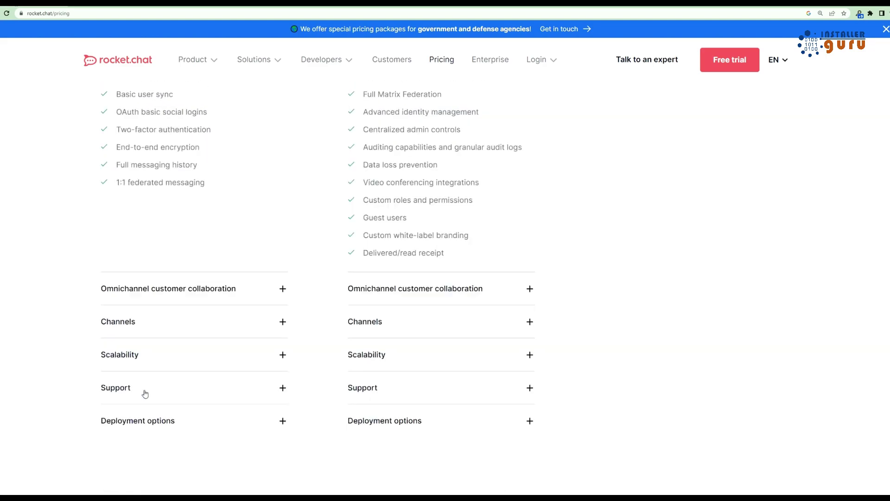
{"action": "scroll", "coordinate": [146, 393], "scroll_direction": "up", "scroll_amount": 9}
{"action": "scroll", "coordinate": [213, 308], "scroll_direction": "up", "scroll_amount": 2}
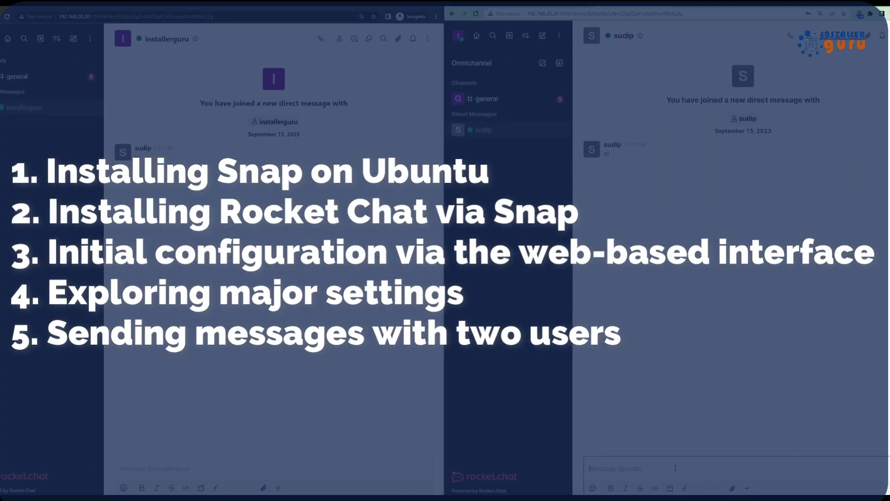
Mention the other user and insert a tiger emoji right after the mention
{"action": "type", "text": "@sudip"}
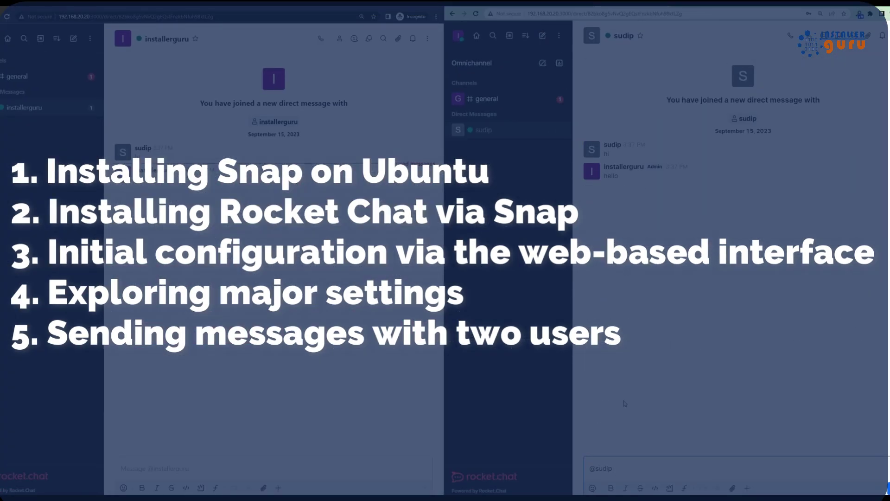
{"action": "left_click", "coordinate": [593, 488]}
{"action": "left_click", "coordinate": [645, 321]}
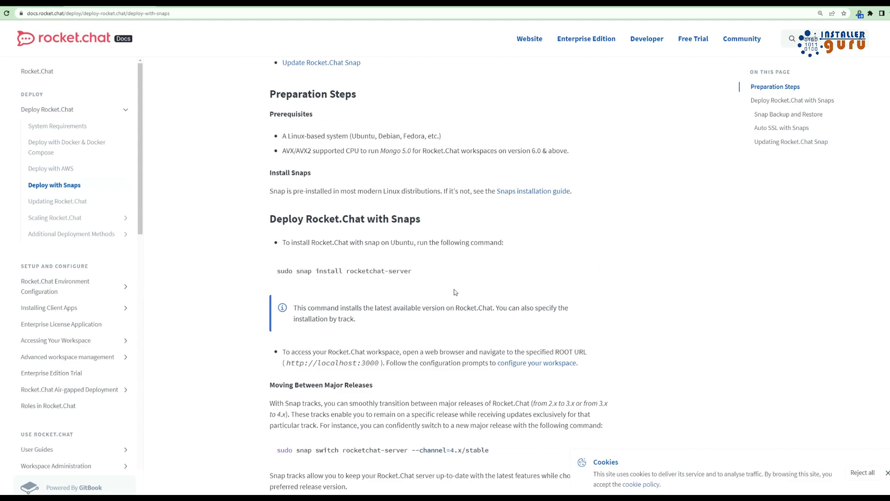
{"action": "scroll", "coordinate": [454, 291], "scroll_direction": "down", "scroll_amount": 20}
Run sudo apt update and enter the administrator password
{"action": "scroll", "coordinate": [378, 287], "scroll_direction": "up", "scroll_amount": 15}
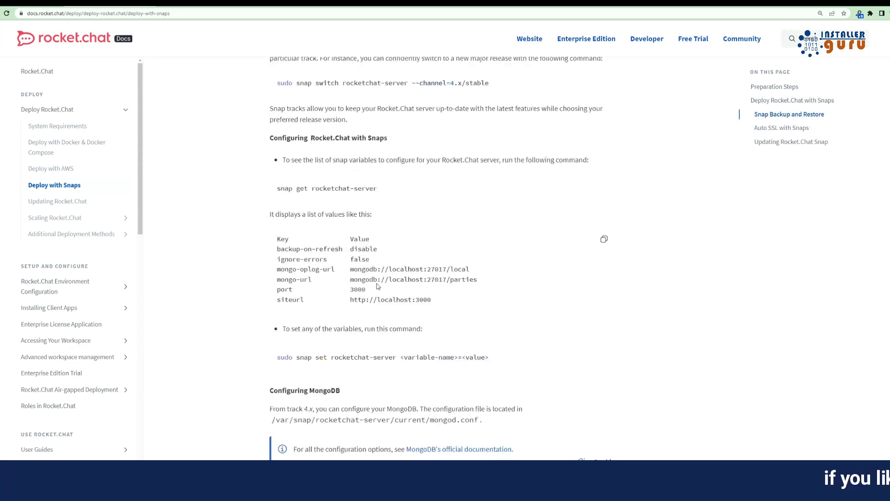
{"action": "scroll", "coordinate": [378, 287], "scroll_direction": "up", "scroll_amount": 3}
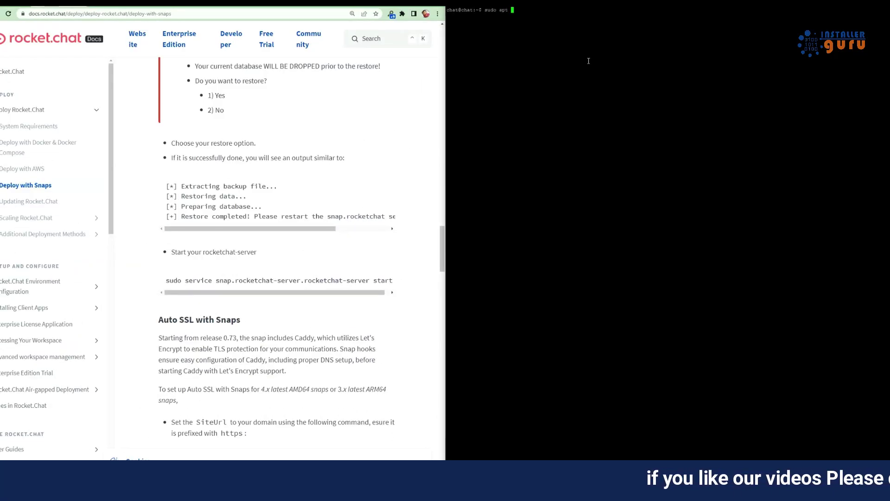
{"action": "type", "text": "update"}
{"action": "key", "text": "Return"}
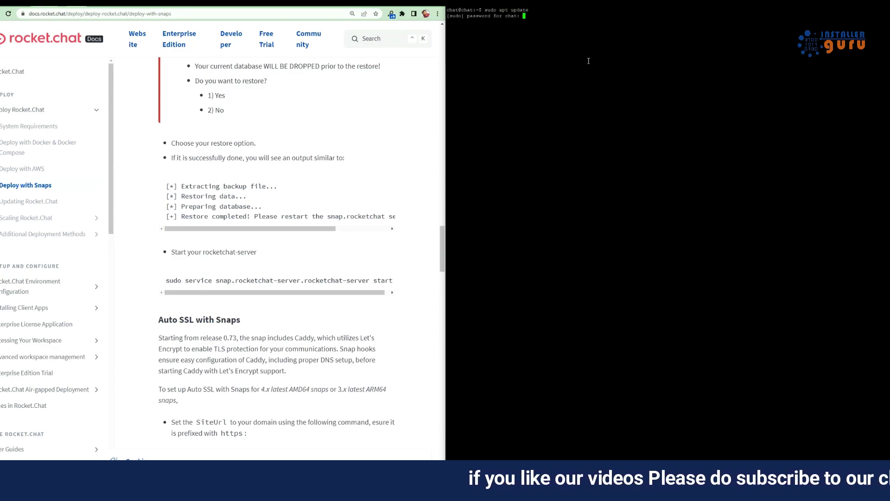
{"action": "key", "text": "Return"}
Upgrade all packages, answering y, accept the proposed service restarts, and clear the screen
{"action": "type", "text": "sudo apt updat"}
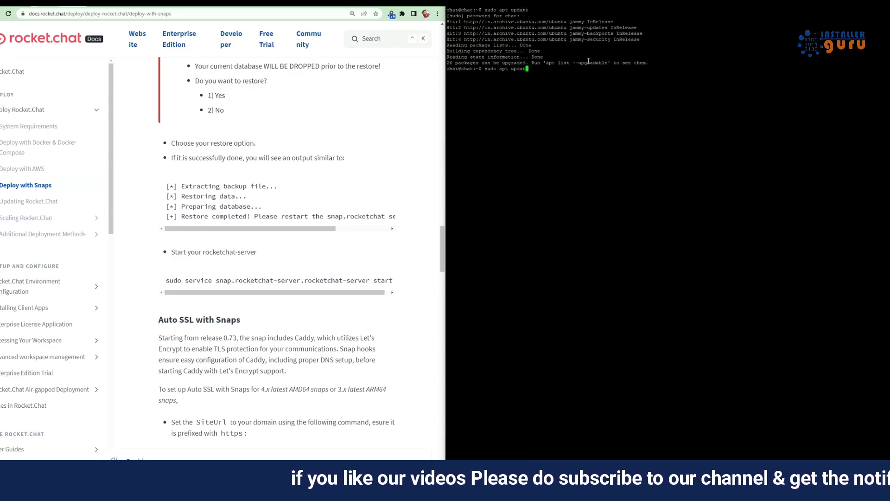
{"action": "type", "text": "e"}
{"action": "key", "text": "Return"}
{"action": "type", "text": "y"}
{"action": "key", "text": "Return"}
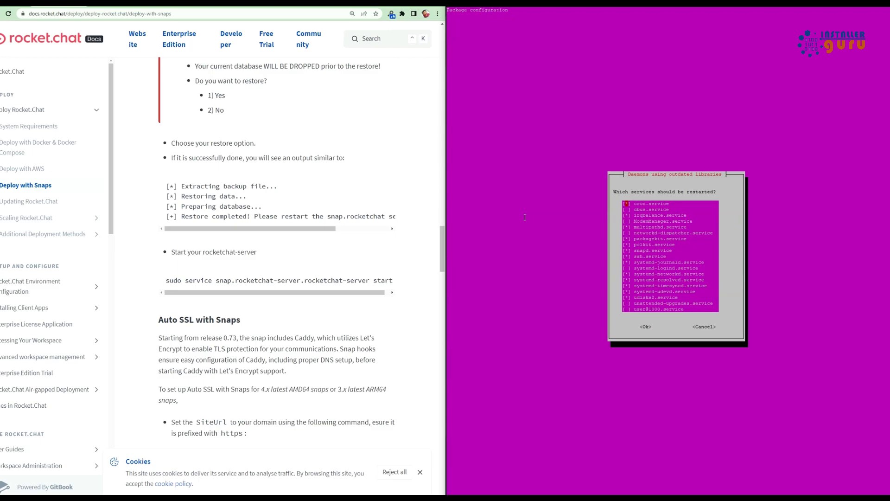
{"action": "key", "text": "Tab"}
{"action": "key", "text": "Return"}
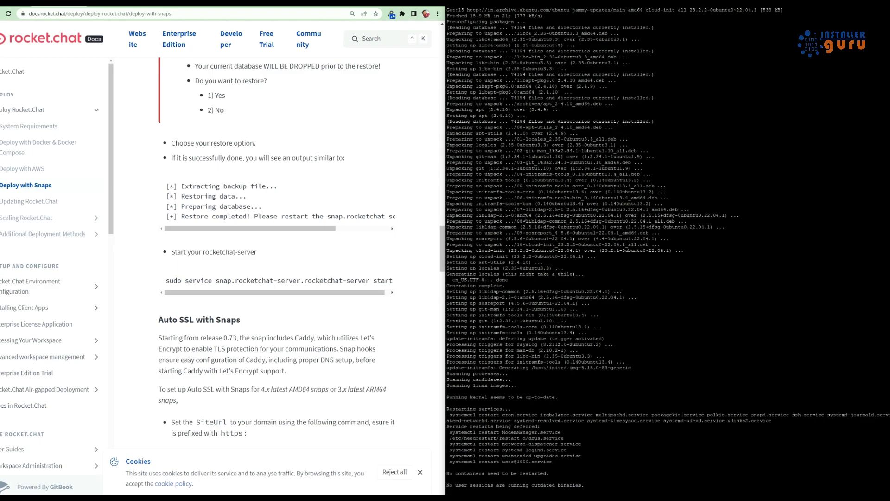
{"action": "key", "text": "ctrl+l"}
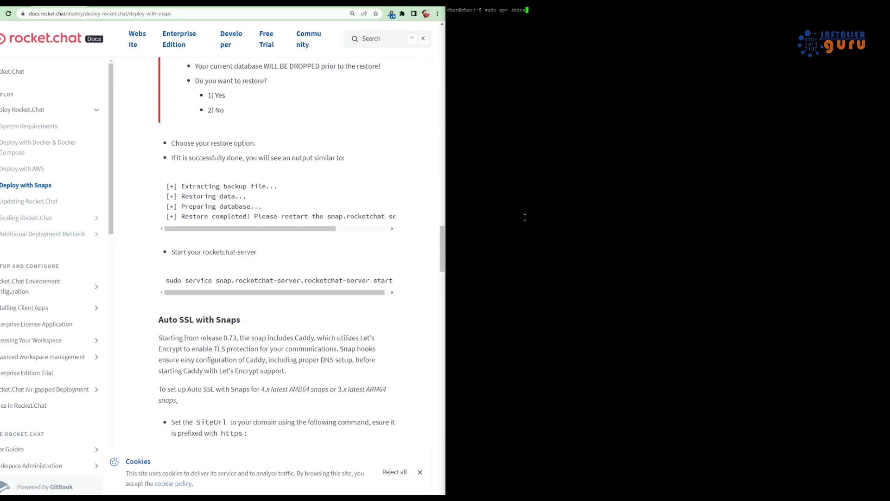
Install snapd, then paste and run 'sudo snap install rocketchat-server' from the docs
{"action": "key", "text": "Return"}
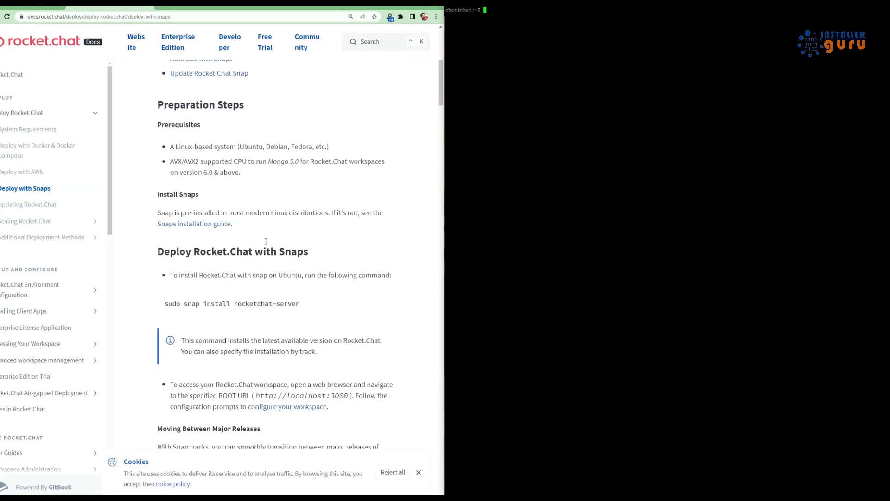
{"action": "scroll", "coordinate": [364, 232], "scroll_direction": "down", "scroll_amount": 3}
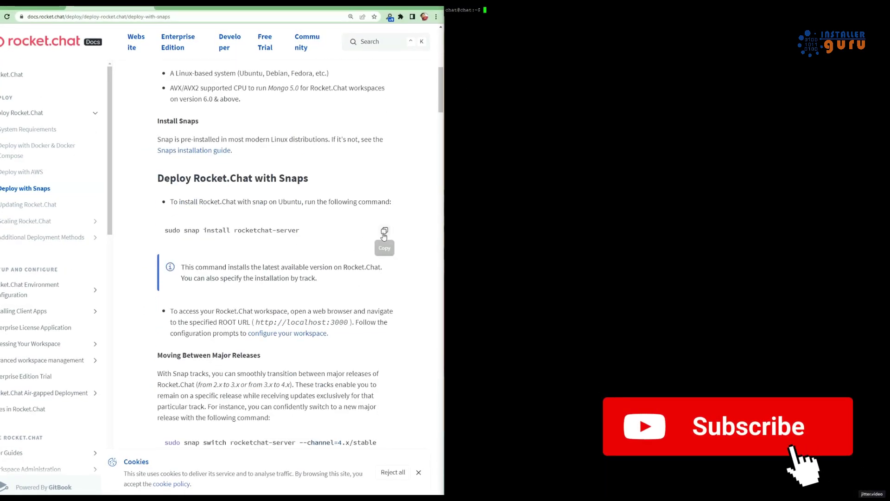
{"action": "left_click", "coordinate": [384, 230]}
{"action": "right_click", "coordinate": [551, 94]}
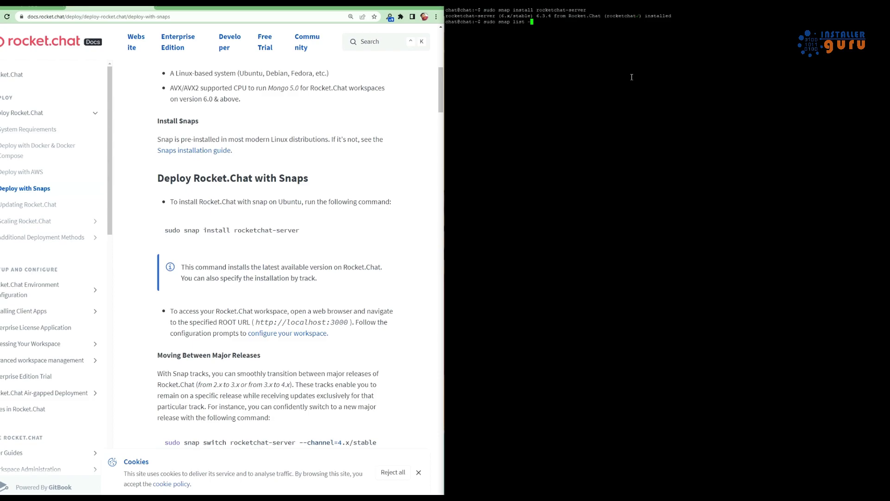
List all installed snaps with 'sudo snap list --all'
{"action": "type", "text": "-all"}
{"action": "key", "text": "Return"}
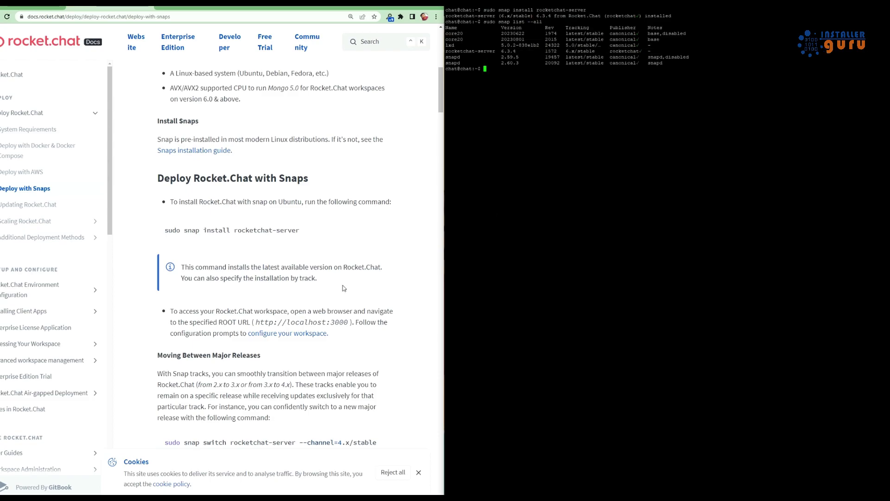
{"action": "left_click_drag", "start_coordinate": [187, 322], "coordinate": [353, 322]}
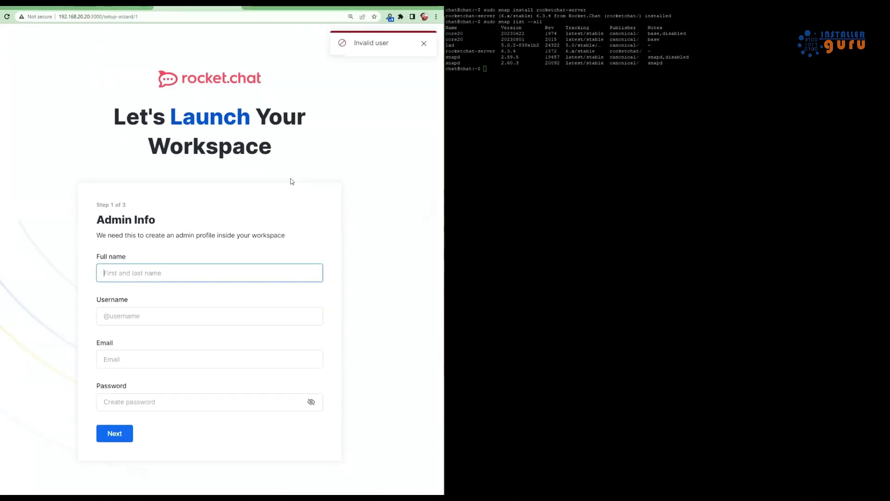
Fill in Admin Info with the admin's full name, username, e-mail and password
{"action": "left_click", "coordinate": [424, 44]}
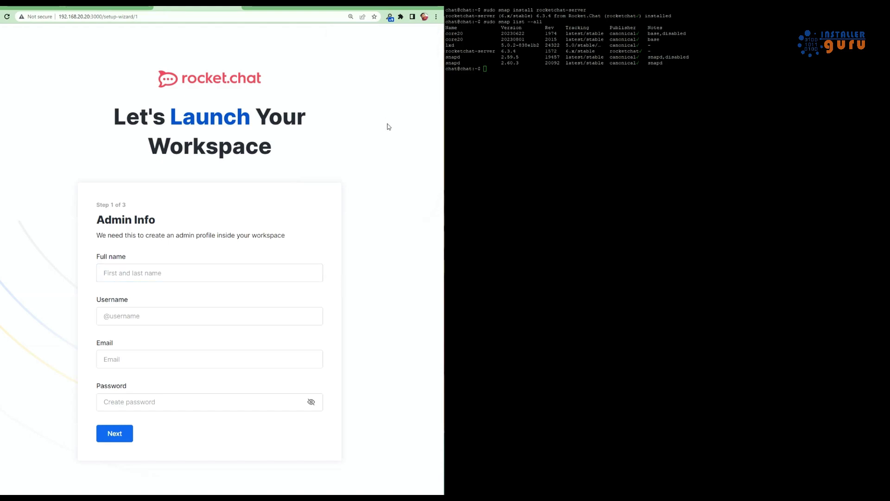
{"action": "left_click", "coordinate": [173, 273]}
{"action": "type", "text": "Installer Guru"}
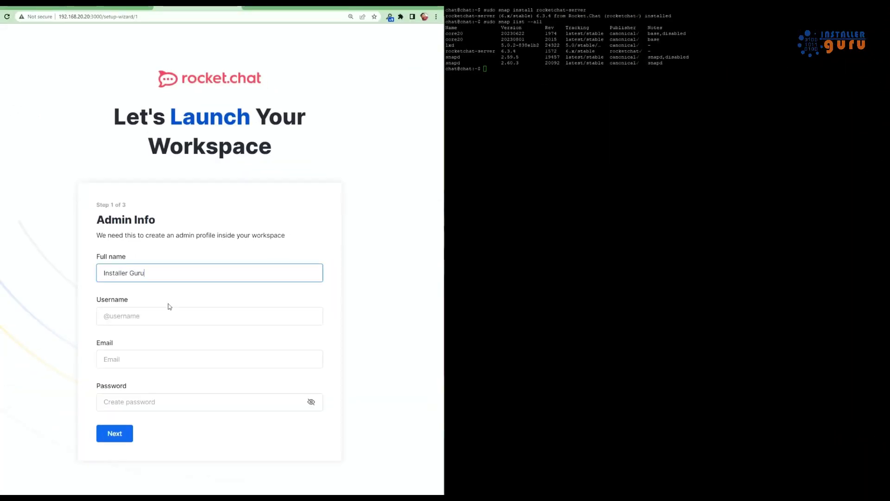
{"action": "left_click", "coordinate": [167, 319]}
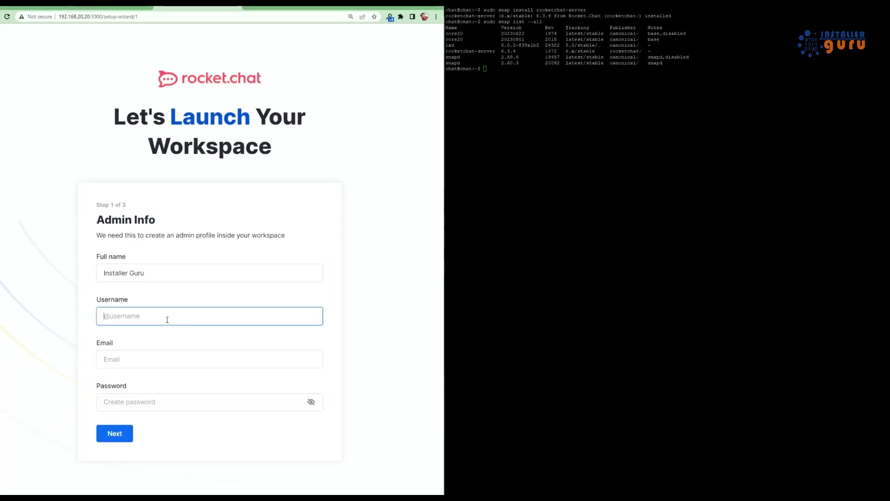
{"action": "left_click", "coordinate": [145, 356]}
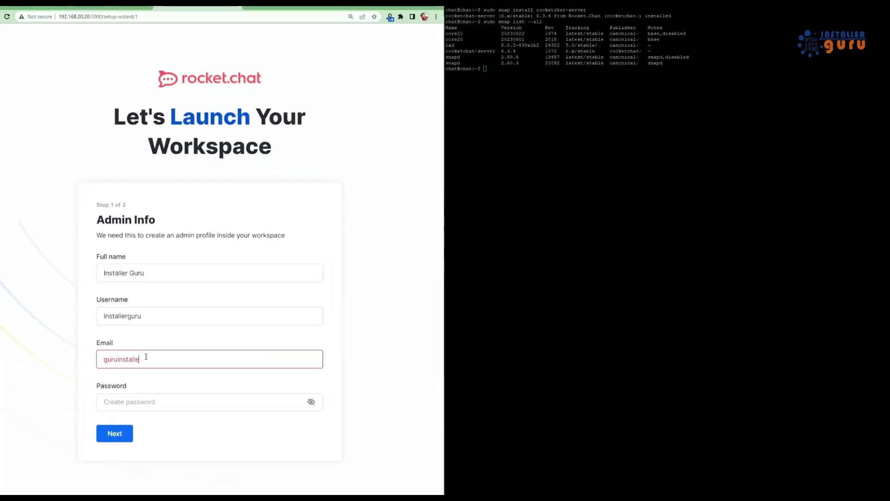
{"action": "key", "text": "Tab"}
{"action": "type", "text": "123"}
{"action": "left_click", "coordinate": [120, 433]}
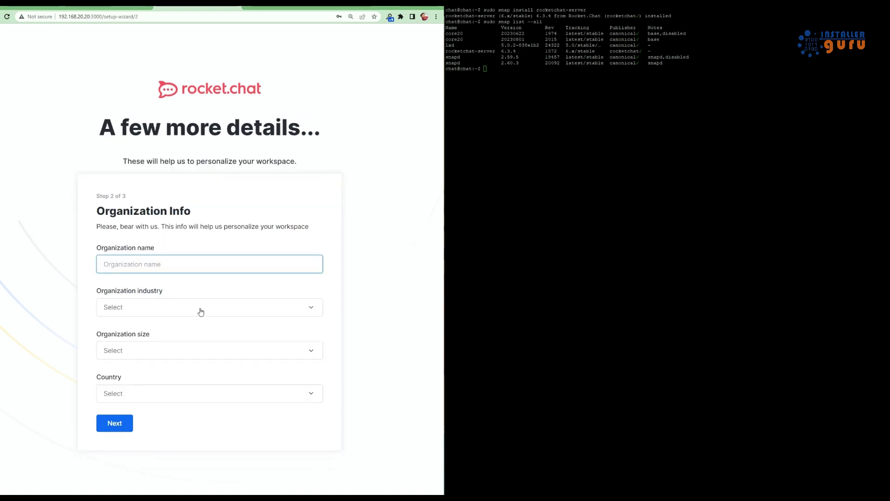
Set organization industry Technology_Provider, size 1-10 people and country India
{"action": "left_click", "coordinate": [162, 308]}
{"action": "type", "text": "tech"}
{"action": "key", "text": "Return"}
{"action": "left_click", "coordinate": [195, 350]}
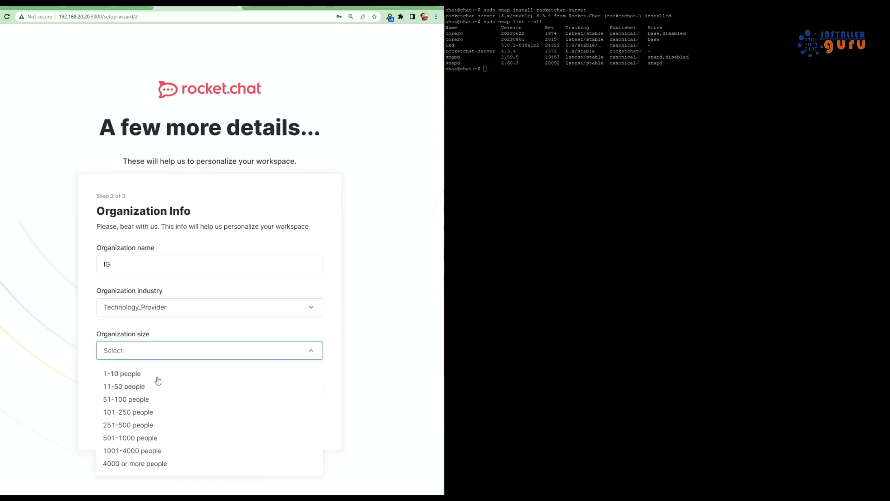
{"action": "left_click", "coordinate": [156, 373]}
{"action": "left_click", "coordinate": [162, 394]}
{"action": "type", "text": "india"}
{"action": "key", "text": "Return"}
{"action": "key", "text": "Return"}
Enter the cloud account e-mail, accept the terms, and register the server
{"action": "left_click", "coordinate": [129, 338]}
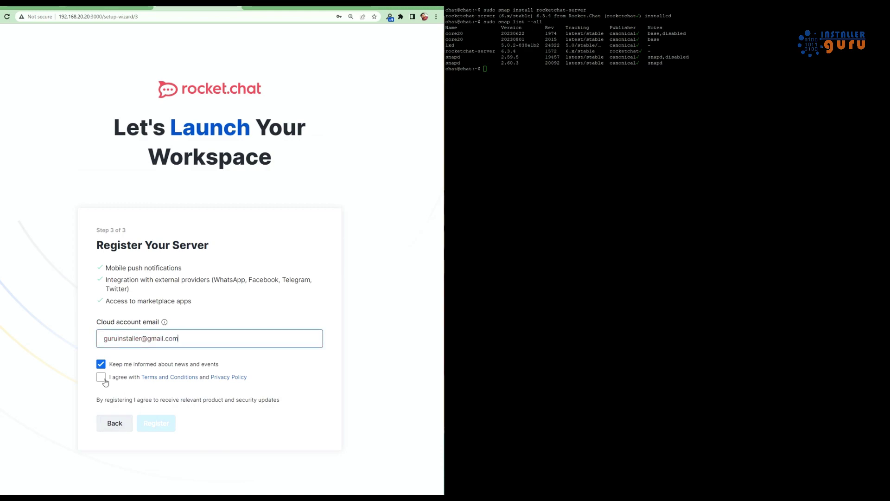
{"action": "left_click", "coordinate": [101, 377]}
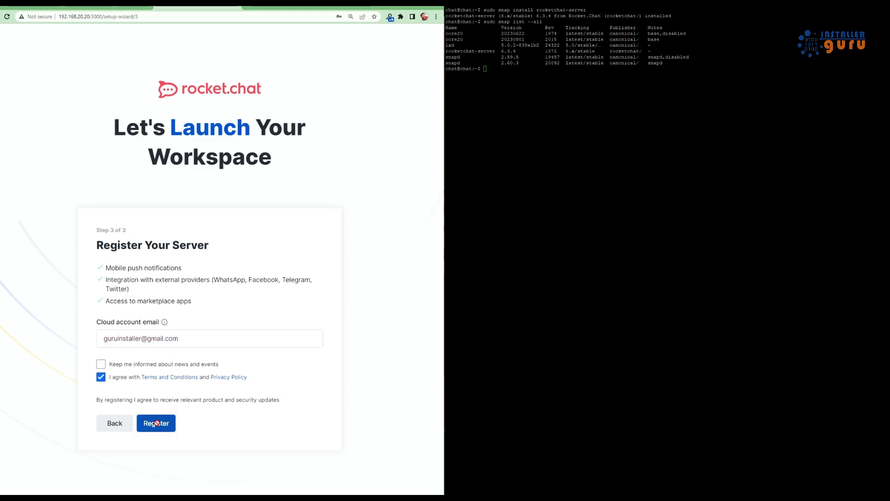
{"action": "left_click", "coordinate": [156, 423]}
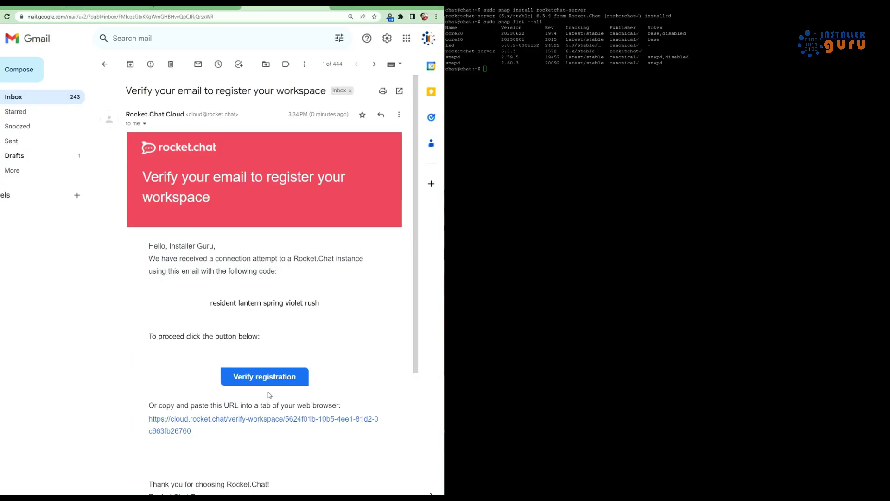
{"action": "left_click", "coordinate": [266, 378]}
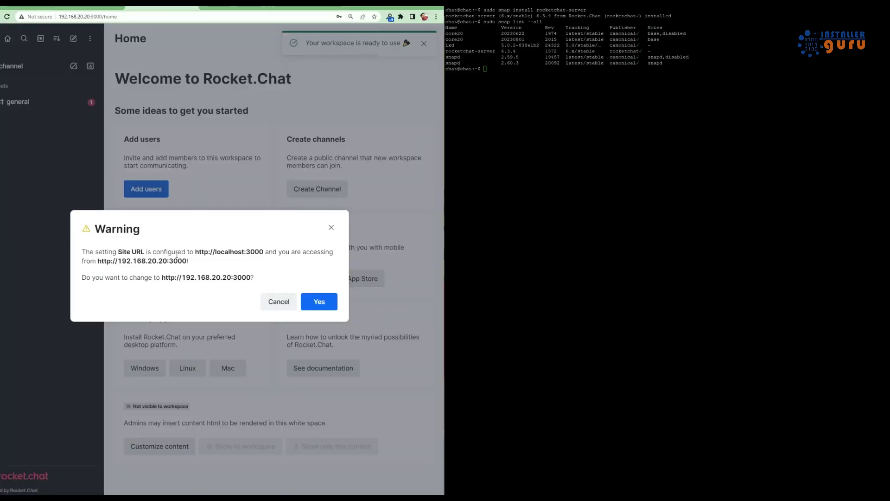
{"action": "left_click", "coordinate": [305, 303]}
{"action": "key", "text": "super+Up"}
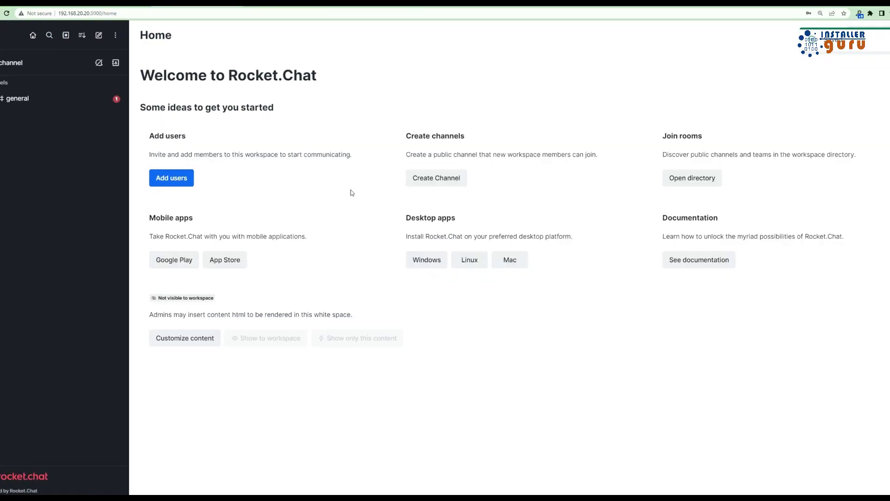
{"action": "left_click", "coordinate": [49, 35]}
{"action": "left_click", "coordinate": [65, 36]}
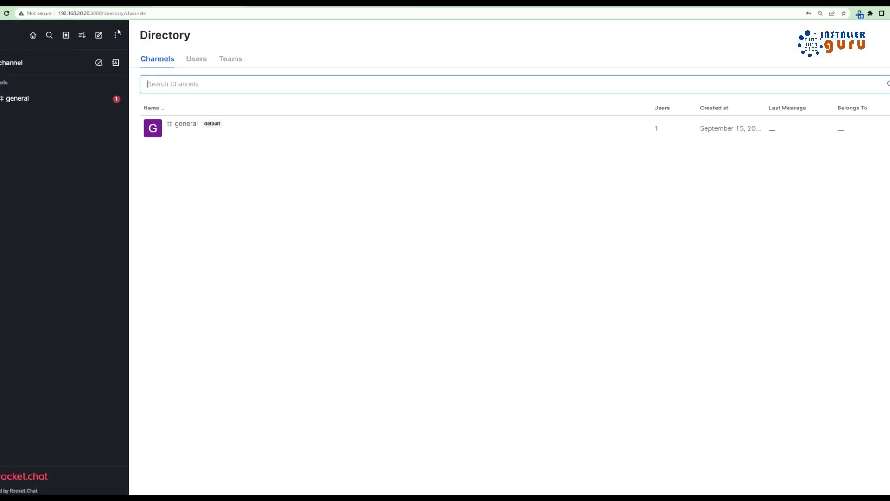
{"action": "left_click", "coordinate": [82, 35]}
{"action": "left_click", "coordinate": [99, 36]}
{"action": "left_click", "coordinate": [116, 36]}
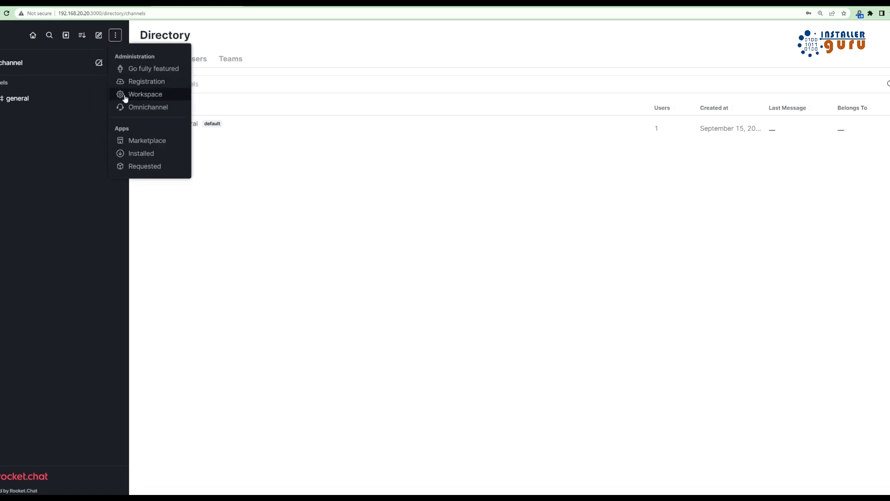
{"action": "left_click", "coordinate": [145, 95]}
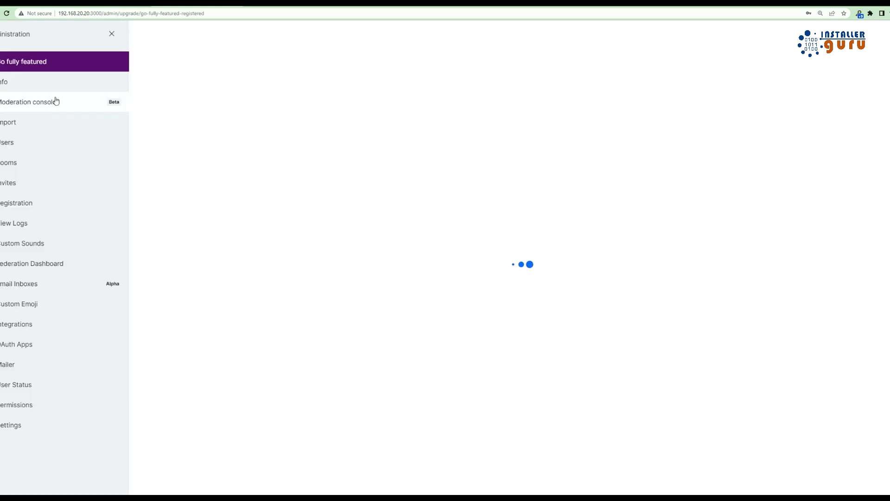
Browse the Info, Import and Users admin pages and open the new-user form
{"action": "left_click", "coordinate": [46, 82]}
{"action": "left_click", "coordinate": [7, 122]}
{"action": "left_click", "coordinate": [7, 142]}
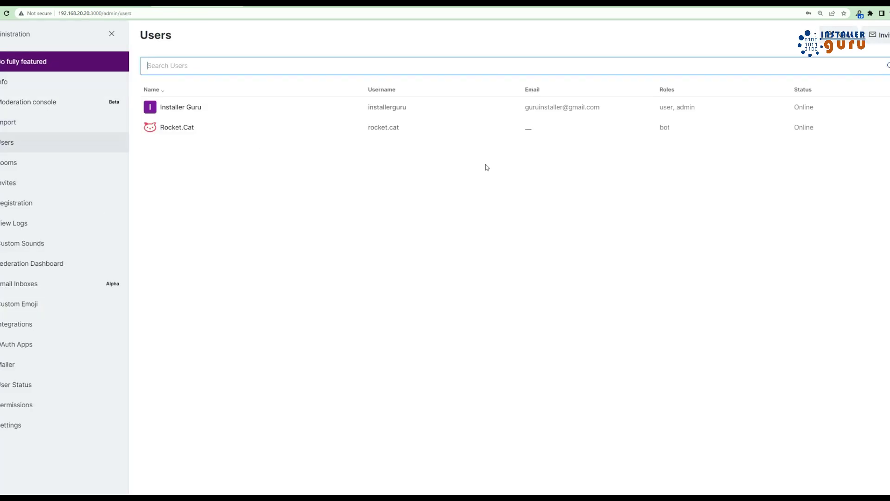
{"action": "left_click", "coordinate": [541, 34]}
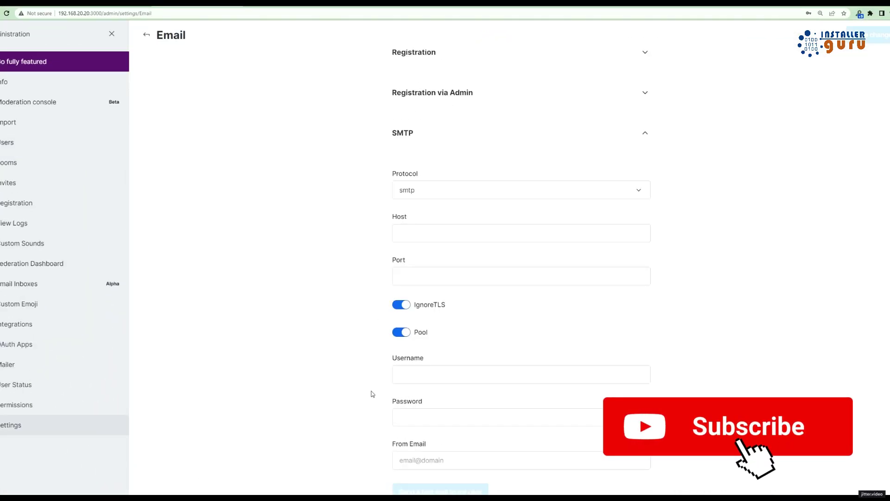
{"action": "scroll", "coordinate": [445, 350], "scroll_direction": "down", "scroll_amount": 2}
{"action": "scroll", "coordinate": [445, 336], "scroll_direction": "up", "scroll_amount": 9}
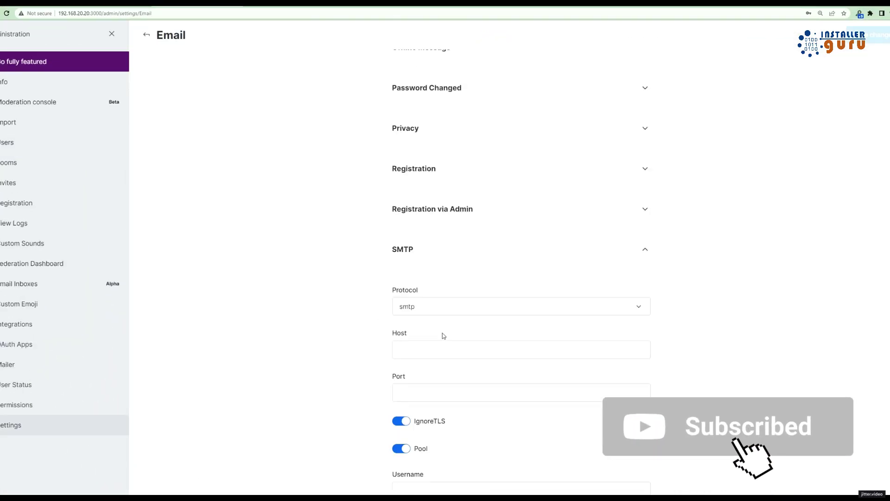
Visit Registration, Custom Sounds, Email Inboxes and Custom Emoji, opening and closing the new-emoji form
{"action": "left_click", "coordinate": [21, 204]}
{"action": "left_click", "coordinate": [28, 243]}
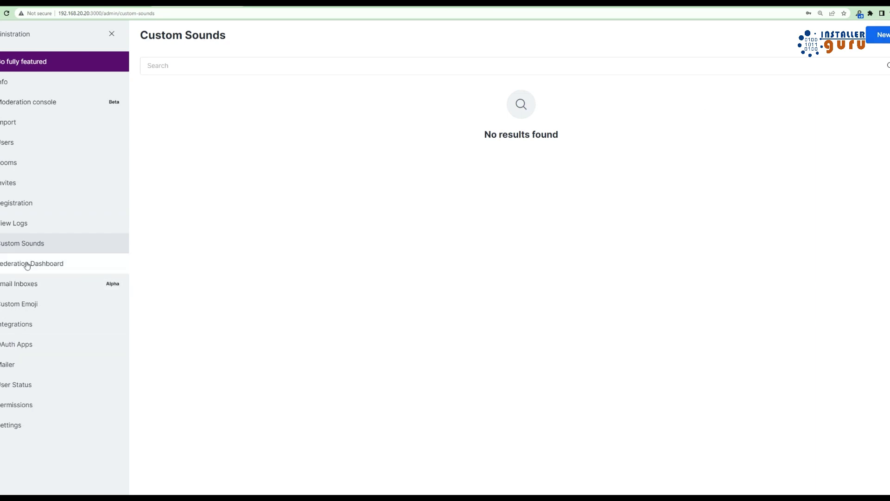
{"action": "left_click", "coordinate": [18, 283]}
{"action": "left_click", "coordinate": [19, 304]}
{"action": "left_click", "coordinate": [883, 35]}
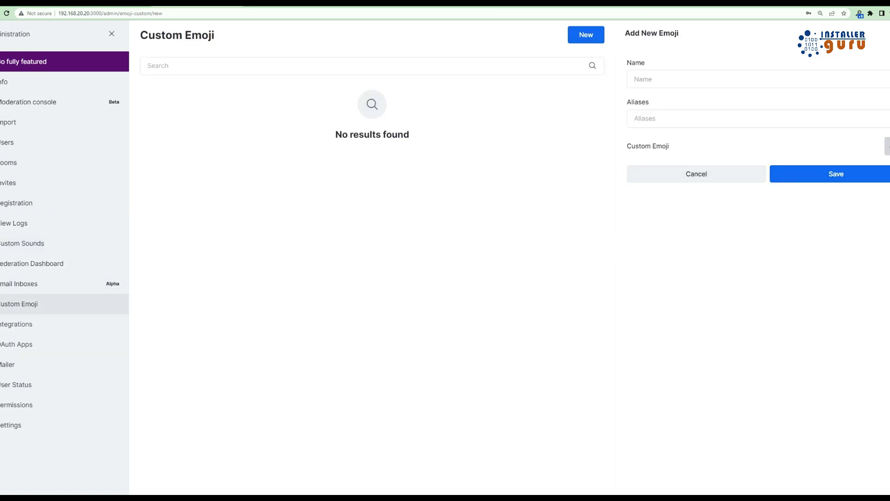
{"action": "left_click", "coordinate": [696, 173]}
Follow the Integrations bots link to the hubot-rocketchat GitHub README and scroll through it
{"action": "left_click", "coordinate": [36, 324]}
{"action": "left_click", "coordinate": [578, 83]}
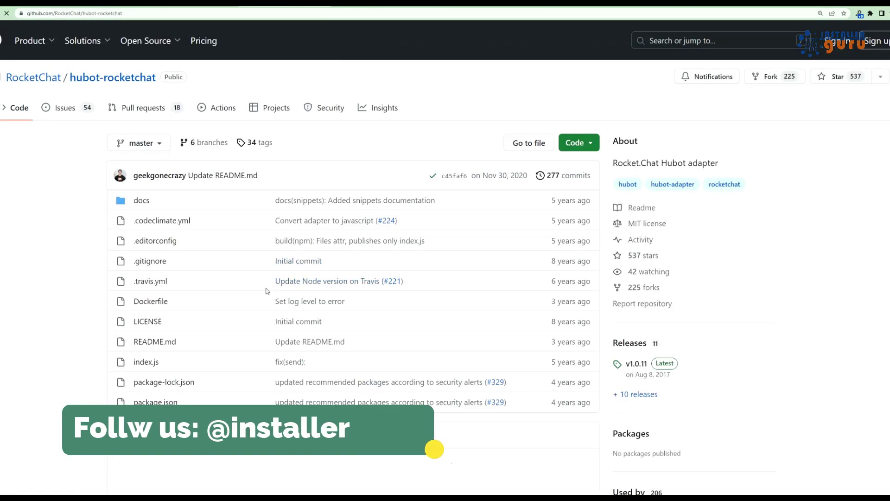
{"action": "scroll", "coordinate": [353, 278], "scroll_direction": "down", "scroll_amount": 20}
{"action": "scroll", "coordinate": [304, 358], "scroll_direction": "down", "scroll_amount": 10}
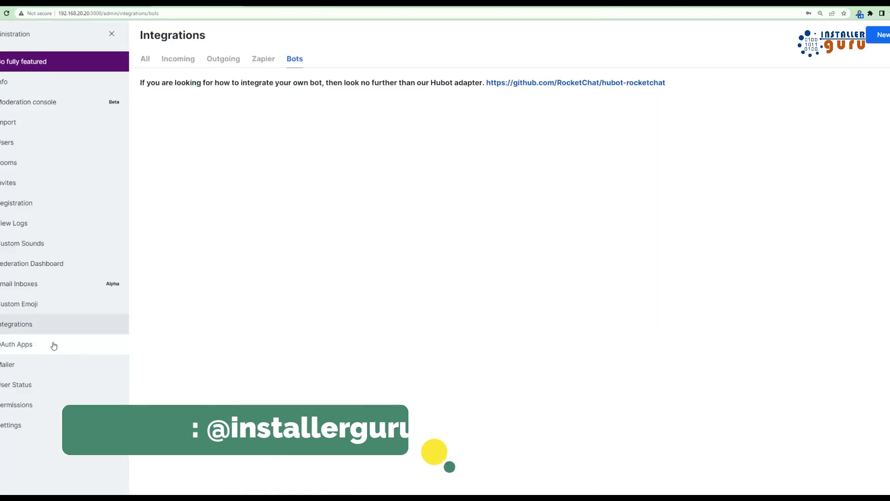
Visit OAuth Apps, scroll the Permissions table, then scroll the Settings overview cards
{"action": "left_click", "coordinate": [51, 344]}
{"action": "left_click", "coordinate": [18, 405]}
{"action": "scroll", "coordinate": [464, 301], "scroll_direction": "down", "scroll_amount": 2}
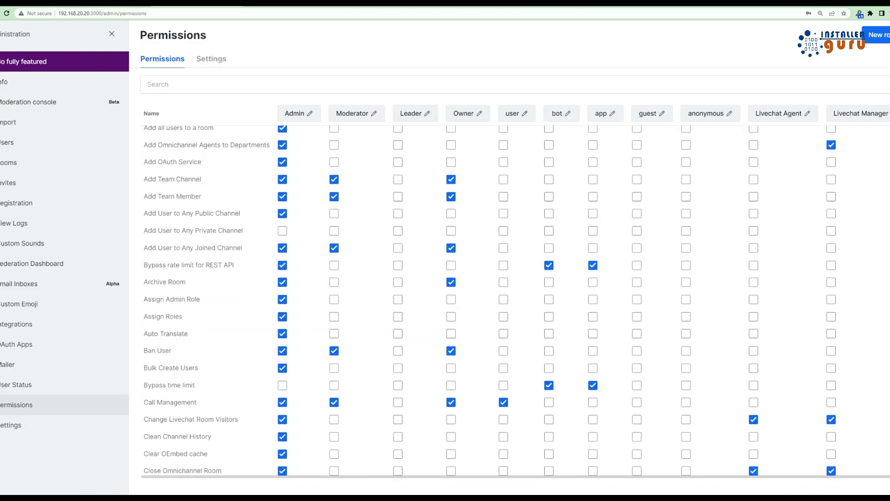
{"action": "scroll", "coordinate": [512, 261], "scroll_direction": "down", "scroll_amount": 20}
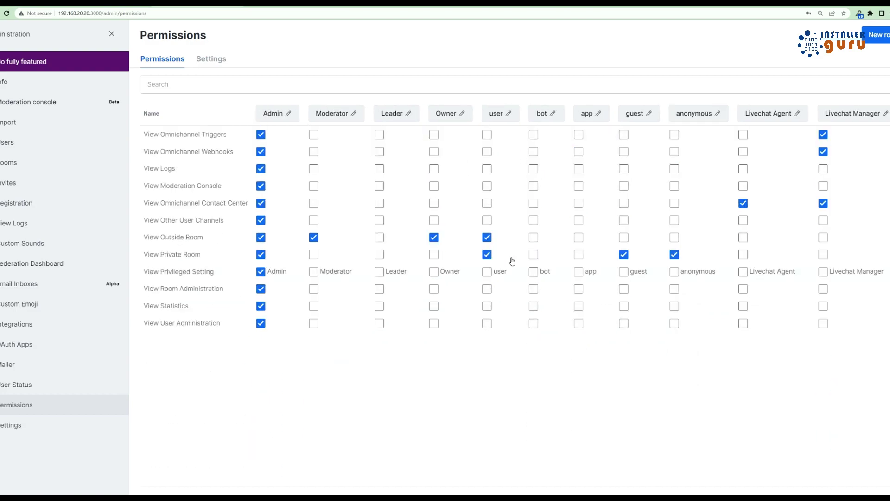
{"action": "left_click", "coordinate": [28, 425]}
{"action": "scroll", "coordinate": [691, 280], "scroll_direction": "down", "scroll_amount": 17}
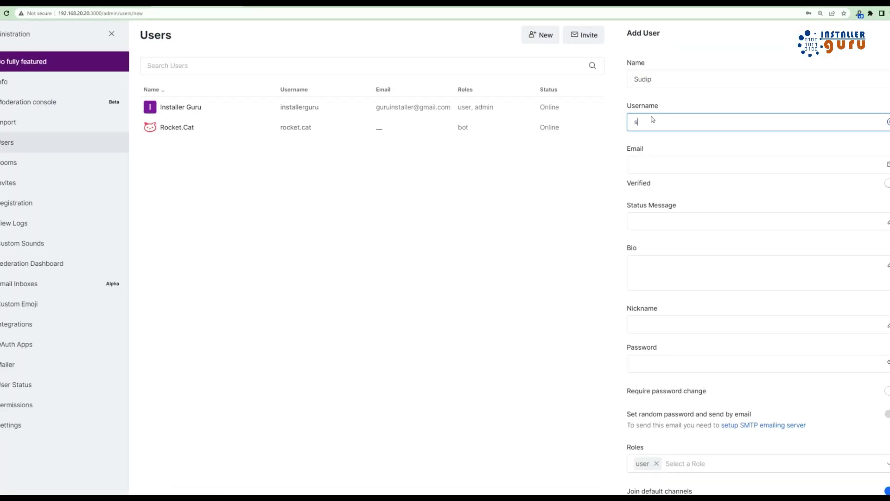
Finish the new user's username, set bio 'IT', nickname 'sb' and a password, then save
{"action": "type", "text": "udip"}
{"action": "left_click", "coordinate": [663, 161]}
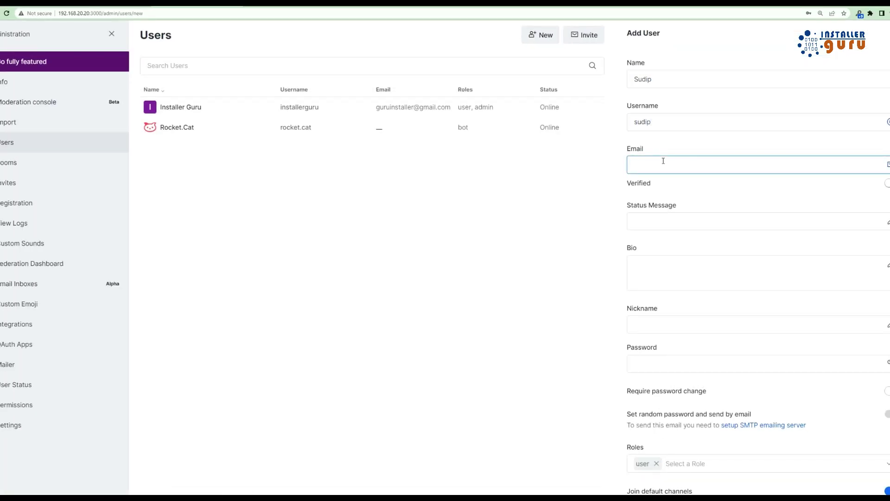
{"action": "left_click", "coordinate": [680, 276]}
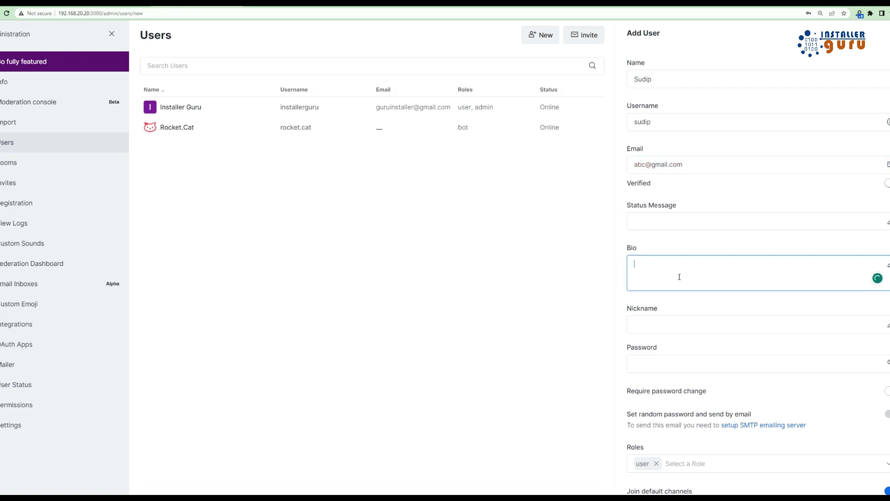
{"action": "type", "text": "IT"}
{"action": "left_click", "coordinate": [666, 222]}
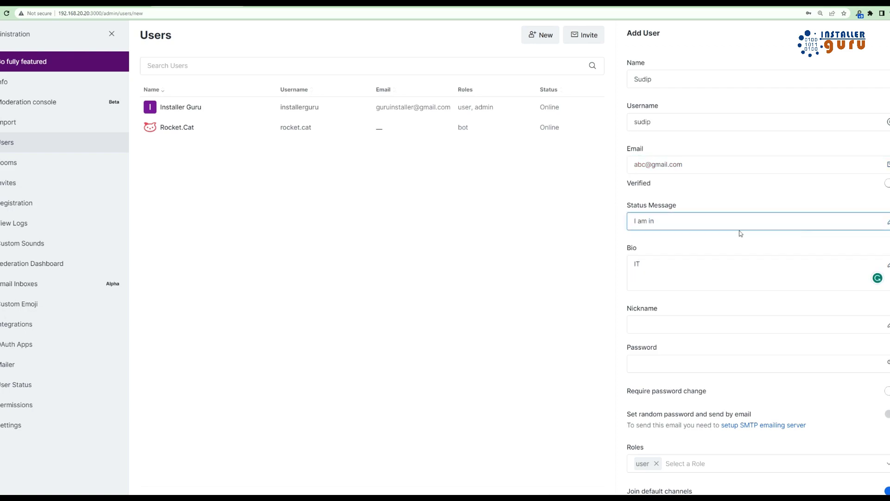
{"action": "scroll", "coordinate": [740, 233], "scroll_direction": "down", "scroll_amount": 2}
{"action": "left_click", "coordinate": [742, 216]}
{"action": "type", "text": "sb"}
{"action": "left_click", "coordinate": [741, 256]}
{"action": "type", "text": "1"}
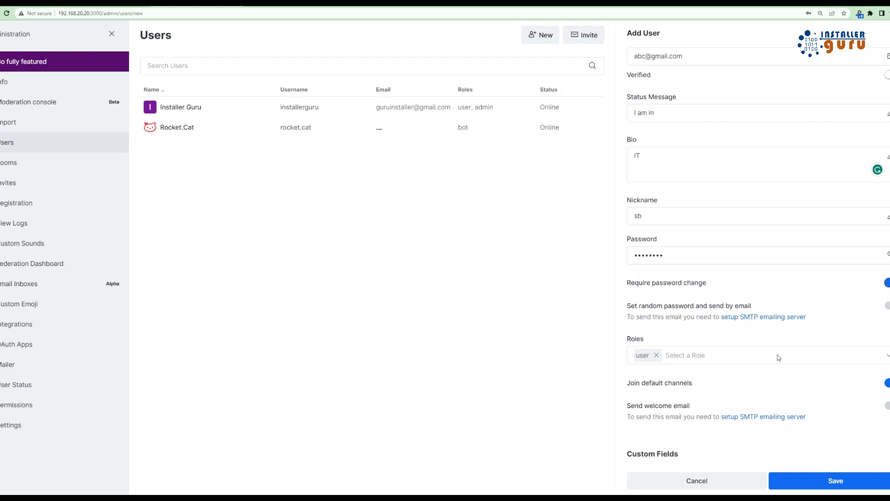
{"action": "left_click", "coordinate": [796, 481]}
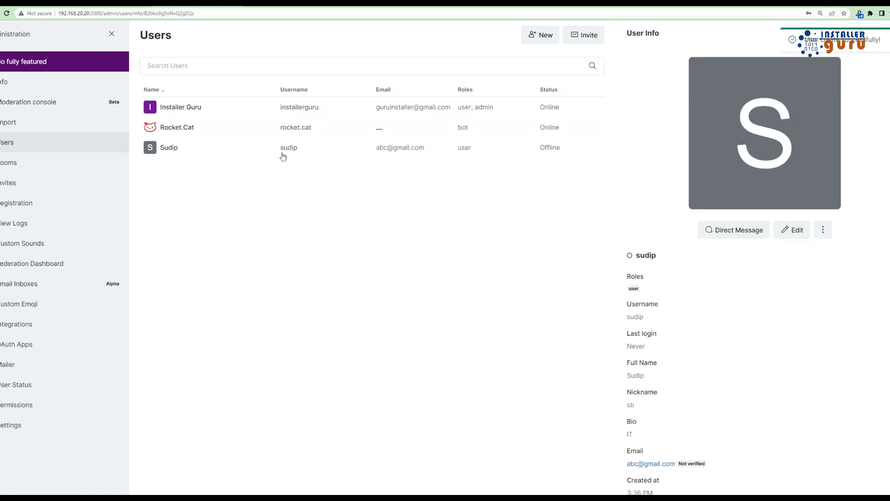
Load the workspace at 192.168.20.20 in a new private browsing window
{"action": "left_click", "coordinate": [111, 33]}
{"action": "key", "text": "ctrl+shift+n"}
{"action": "type", "text": "192.168.20.20"}
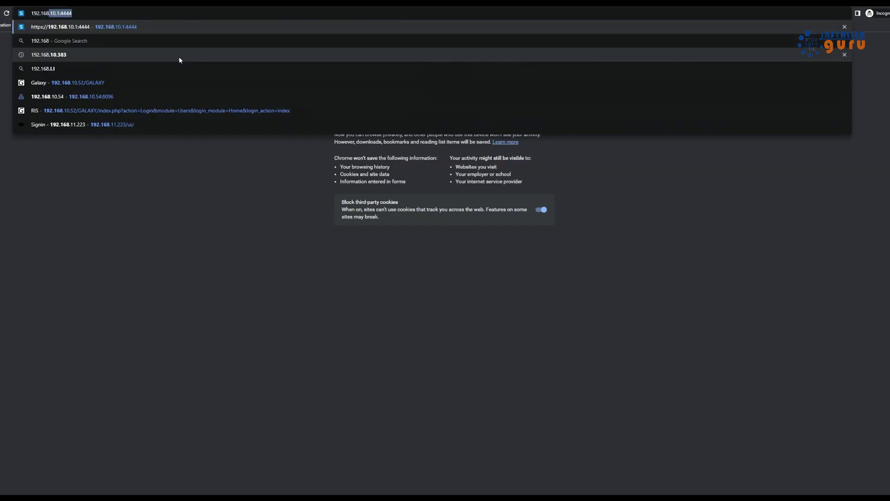
{"action": "left_click", "coordinate": [179, 57]}
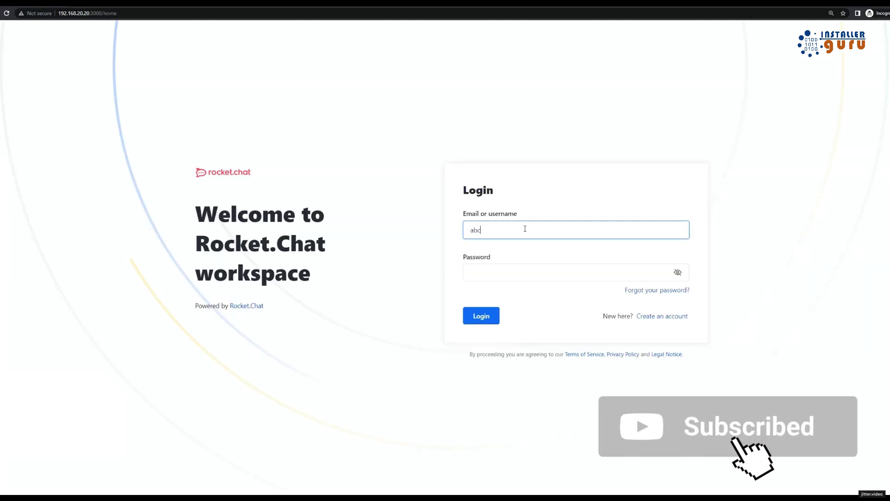
Log in with the new user's e-mail and password, then enter the required new password
{"action": "key", "text": "Tab"}
{"action": "type", "text": "12345"}
{"action": "key", "text": "Return"}
{"action": "left_click", "coordinate": [524, 248]}
{"action": "type", "text": "12345"}
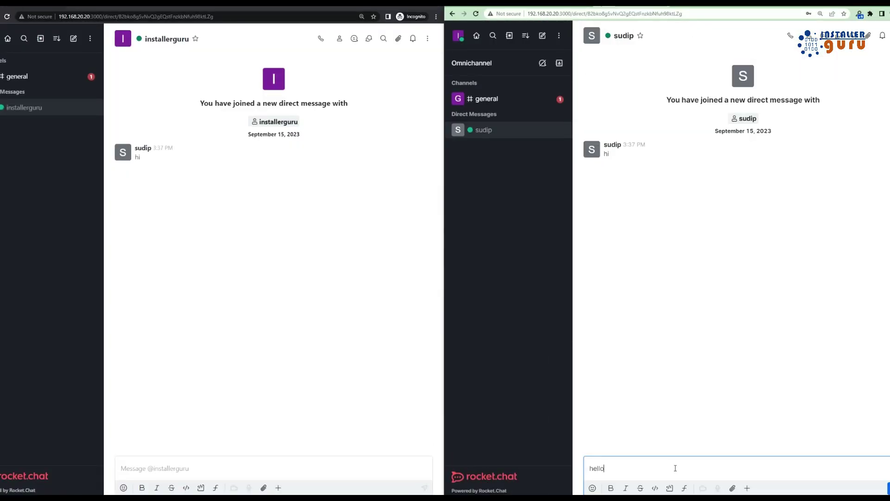
Send hello, a mention of the new user with a tiger emoji, and an 'I love India' code block
{"action": "key", "text": "Return"}
{"action": "type", "text": "@sudip"}
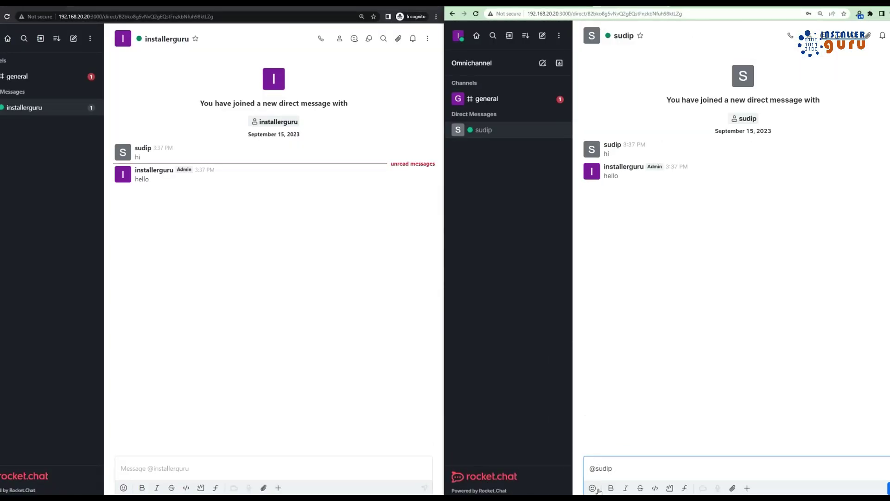
{"action": "left_click", "coordinate": [592, 488]}
{"action": "left_click", "coordinate": [653, 268]}
{"action": "left_click", "coordinate": [646, 312]}
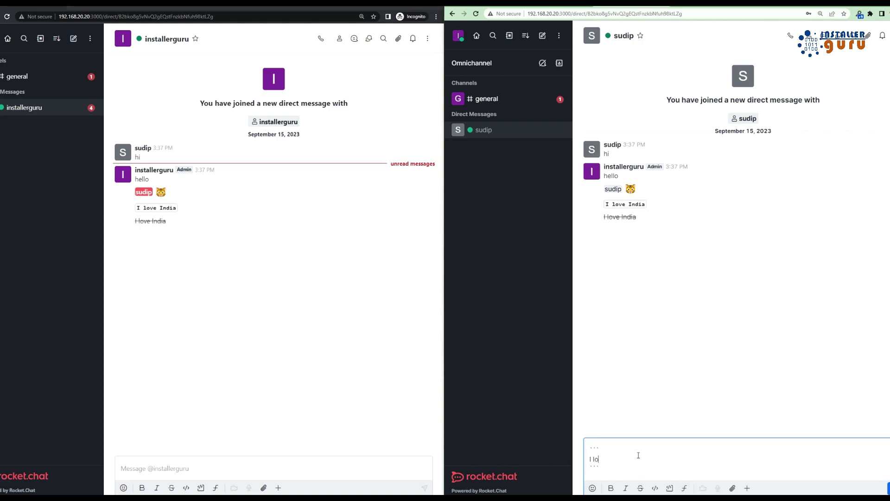
{"action": "type", "text": "ve India"}
{"action": "key", "text": "Return"}
Share bar.pdf in the conversation with the caption 'barcode'
{"action": "left_click", "coordinate": [732, 488]}
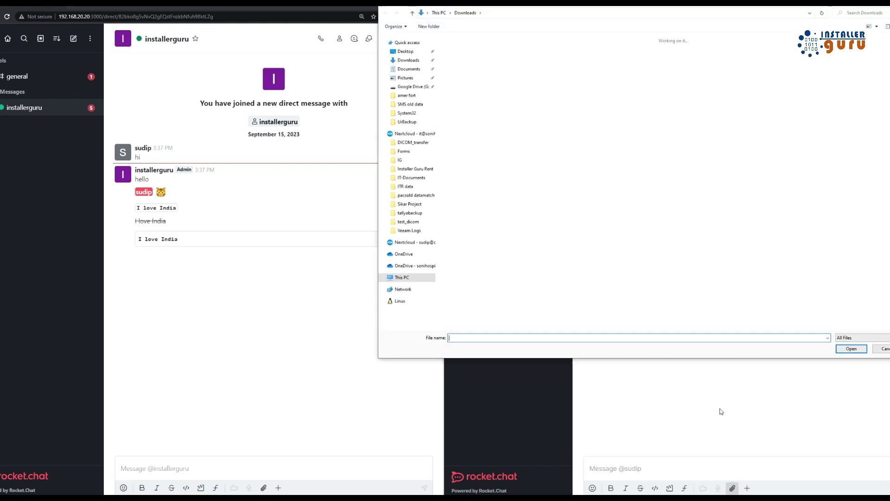
{"action": "double_click", "coordinate": [671, 301]}
{"action": "type", "text": "barcode"}
{"action": "key", "text": "Return"}
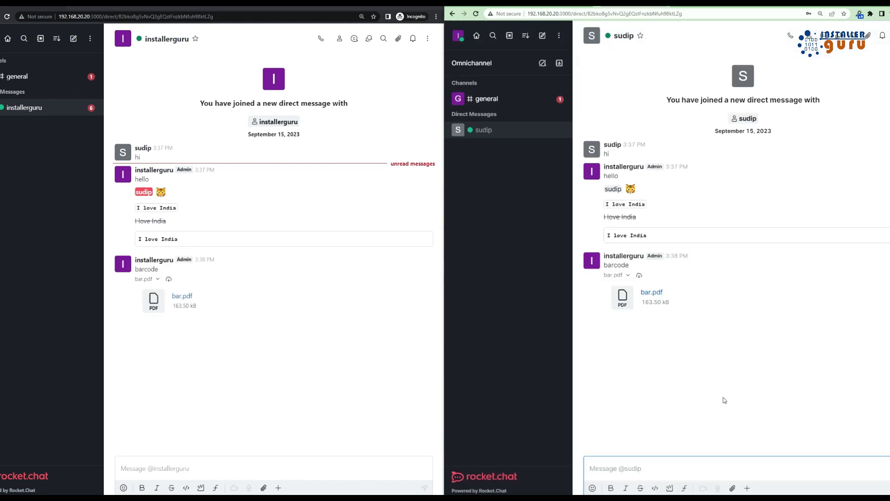
{"action": "left_click", "coordinate": [183, 296]}
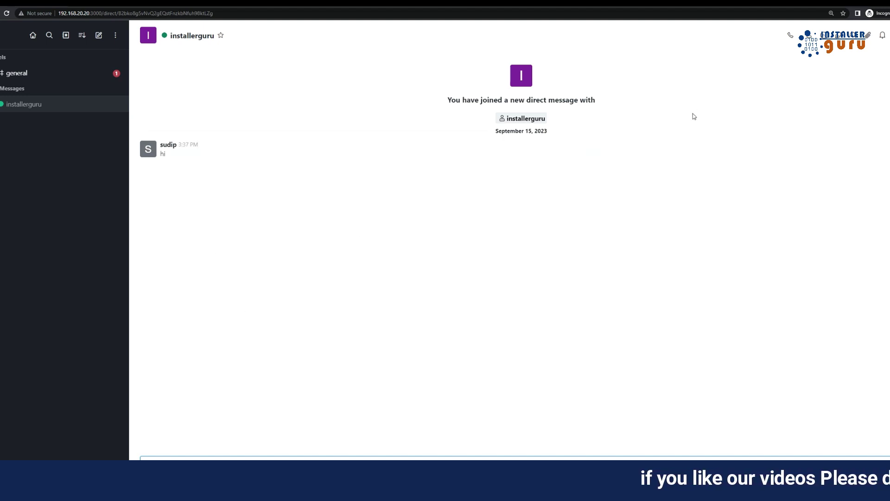
Snap the incognito session left and the admin window right, then open the admin's DM with the new user
{"action": "key", "text": "super+Down"}
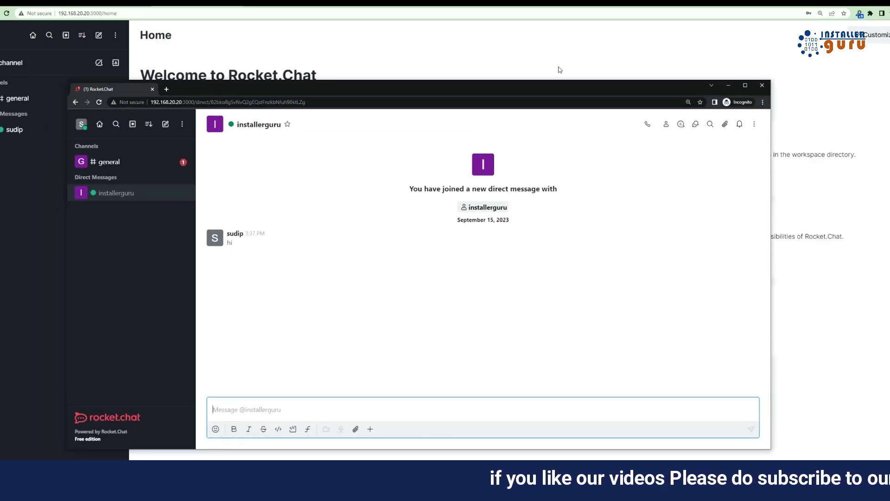
{"action": "key", "text": "super+Left"}
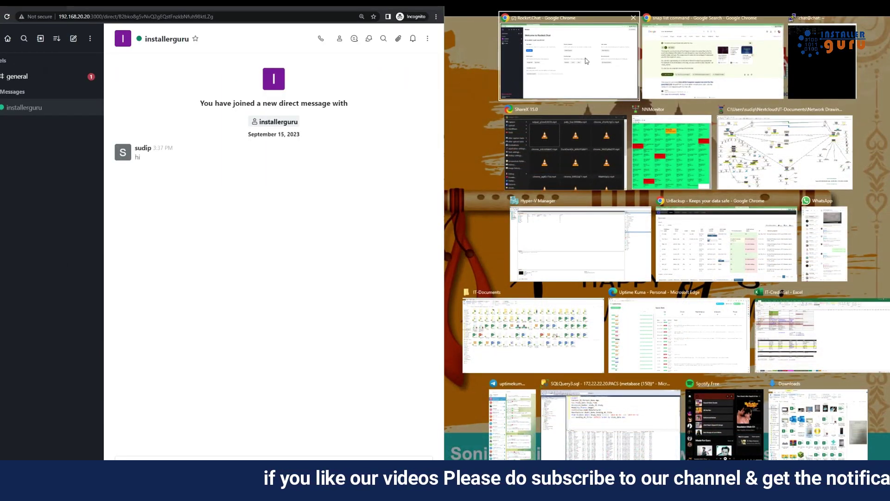
{"action": "left_click", "coordinate": [562, 92]}
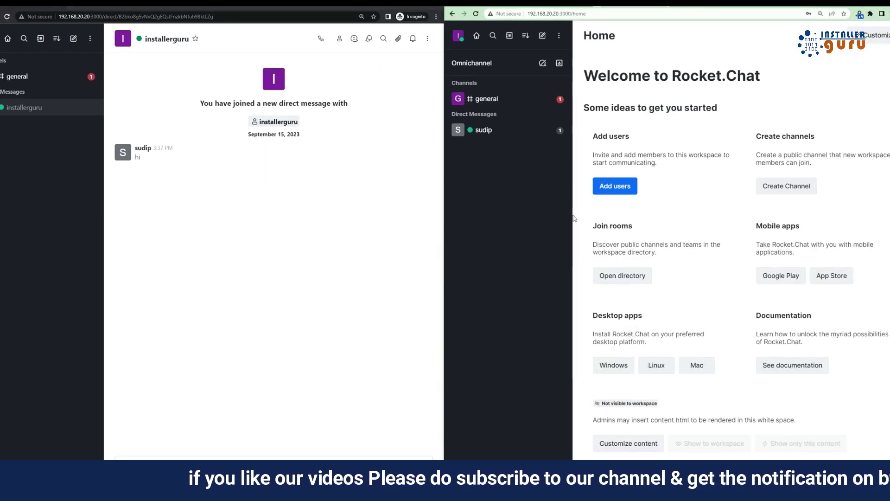
{"action": "left_click", "coordinate": [513, 134]}
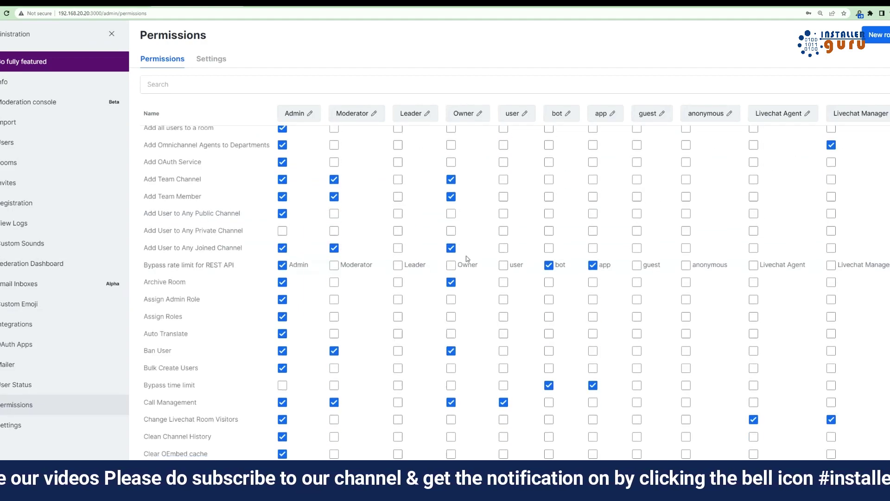
Check the settings-related permissions, then scroll through the role permissions table
{"action": "scroll", "coordinate": [466, 255], "scroll_direction": "up", "scroll_amount": 2}
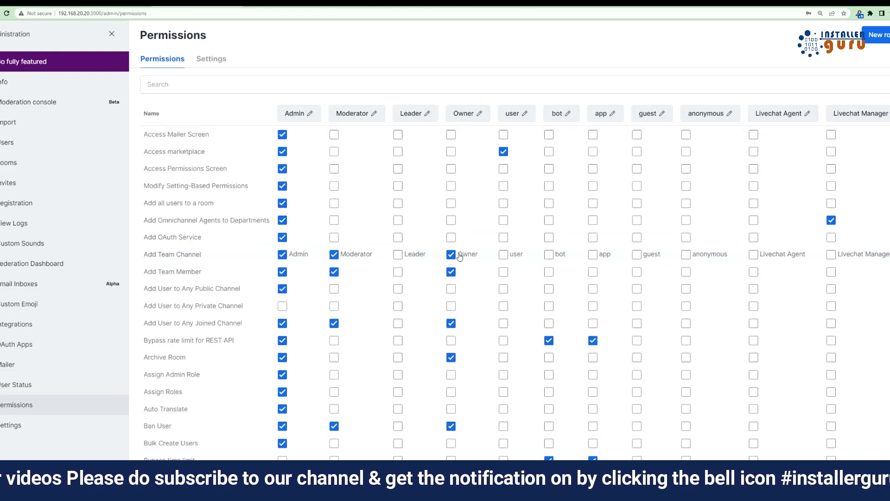
{"action": "left_click", "coordinate": [211, 59]}
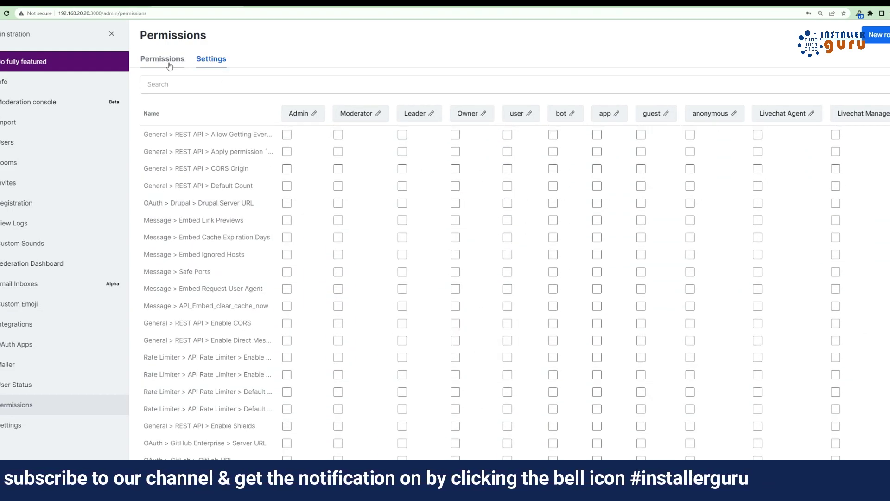
{"action": "left_click", "coordinate": [162, 59]}
{"action": "scroll", "coordinate": [501, 412], "scroll_direction": "down", "scroll_amount": 8}
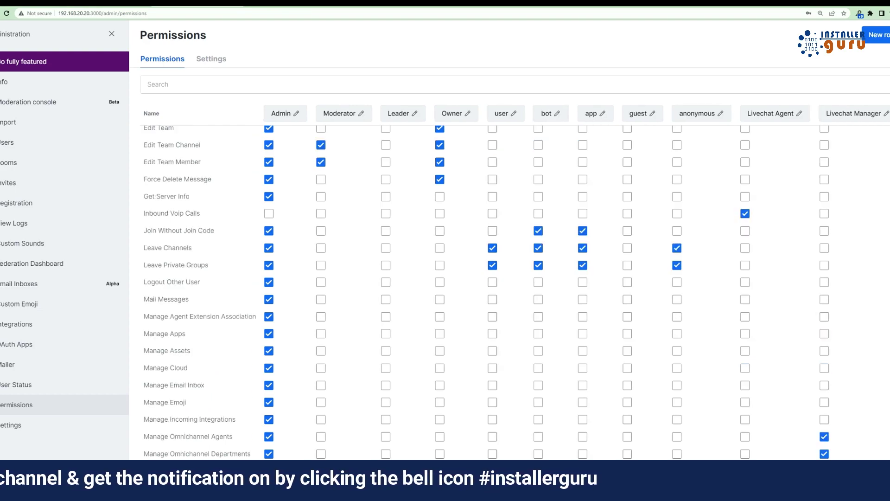
{"action": "scroll", "coordinate": [500, 411], "scroll_direction": "down", "scroll_amount": 15}
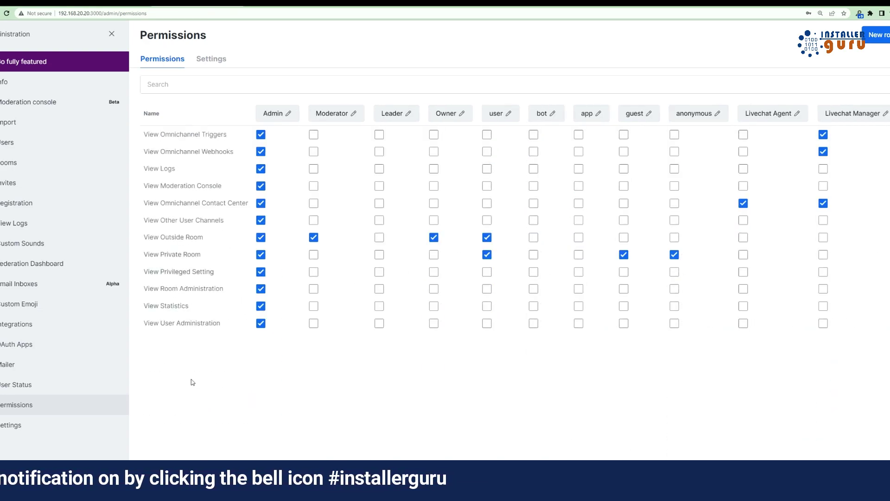
Browse the workspace Settings overview cards down to the User Data Download description
{"action": "left_click", "coordinate": [46, 431]}
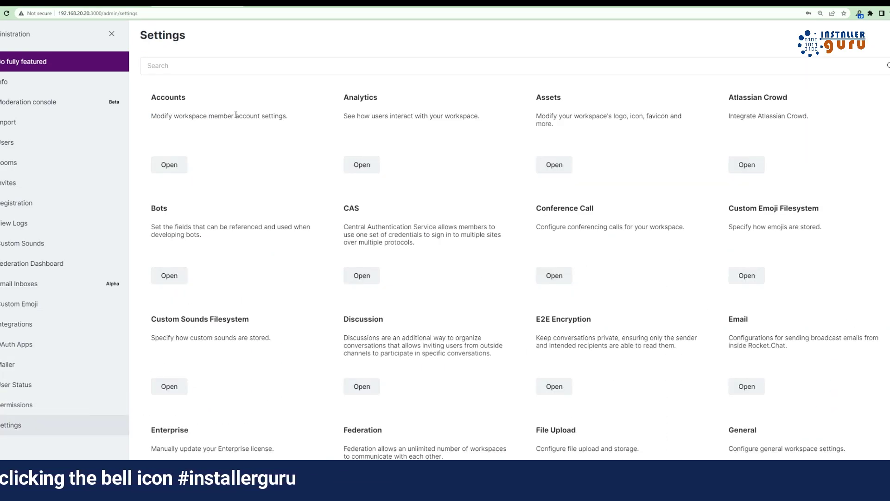
{"action": "scroll", "coordinate": [690, 280], "scroll_direction": "down", "scroll_amount": 1}
{"action": "scroll", "coordinate": [690, 279], "scroll_direction": "down", "scroll_amount": 10}
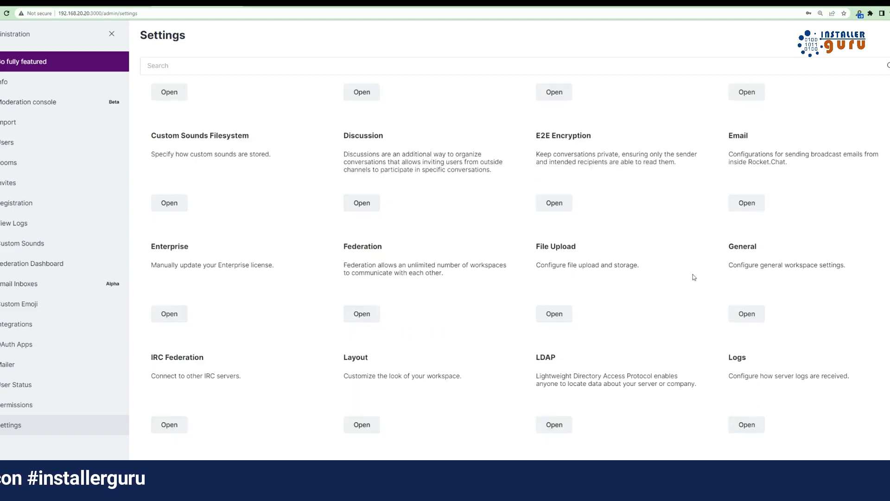
{"action": "scroll", "coordinate": [696, 273], "scroll_direction": "down", "scroll_amount": 4}
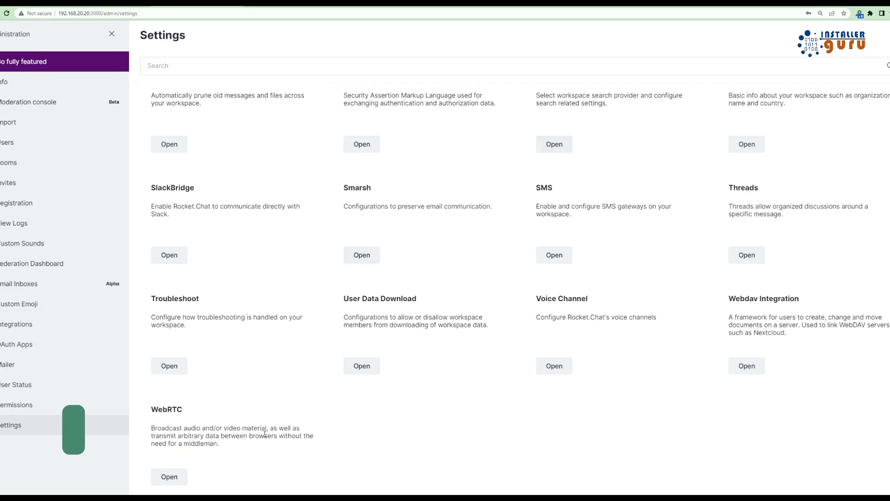
{"action": "left_click_drag", "start_coordinate": [359, 317], "coordinate": [479, 318]}
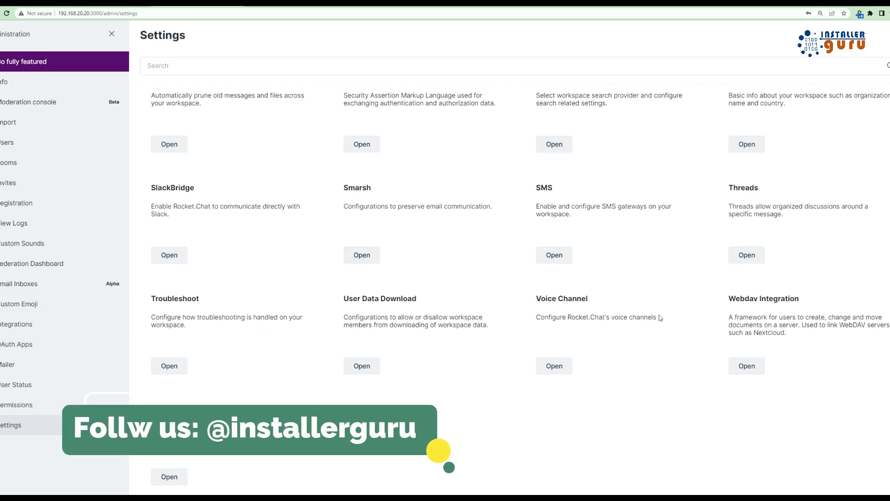
Scroll the Deploy with Snaps guide to Auto SSL, then the install page to Desktop apps
{"action": "left_click", "coordinate": [802, 324]}
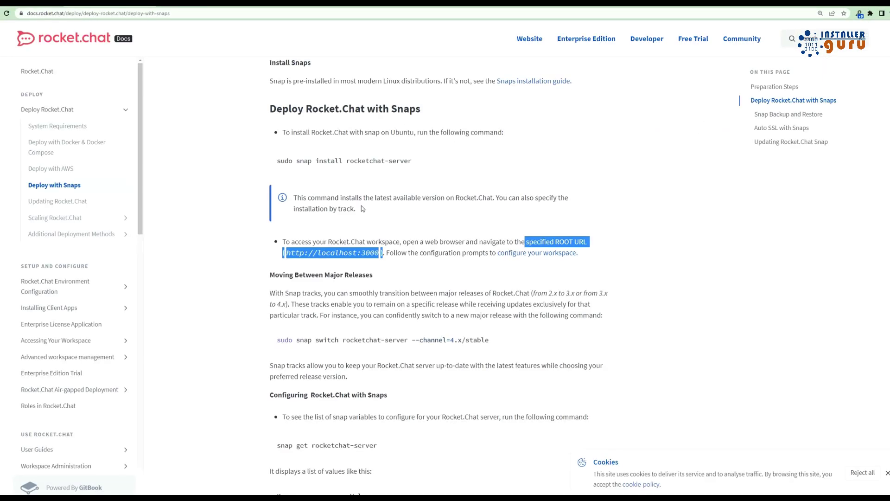
{"action": "scroll", "coordinate": [394, 313], "scroll_direction": "down", "scroll_amount": 15}
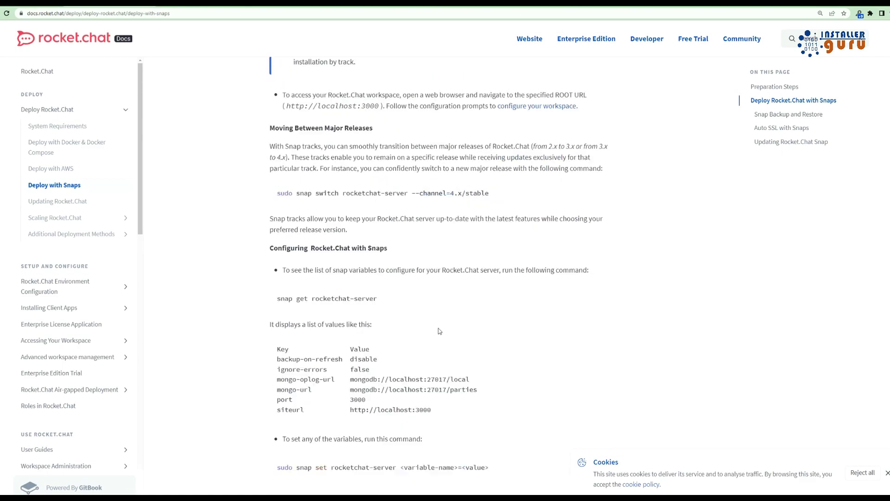
{"action": "scroll", "coordinate": [395, 314], "scroll_direction": "down", "scroll_amount": 15}
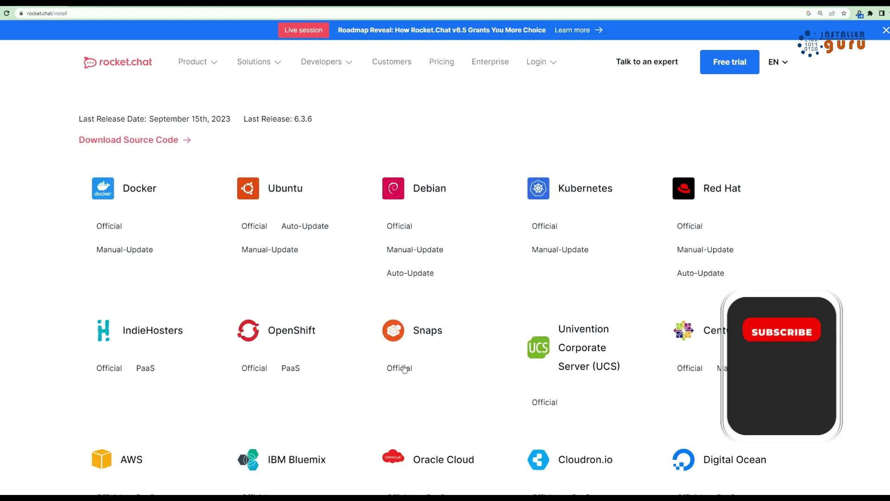
{"action": "scroll", "coordinate": [195, 263], "scroll_direction": "down", "scroll_amount": 2}
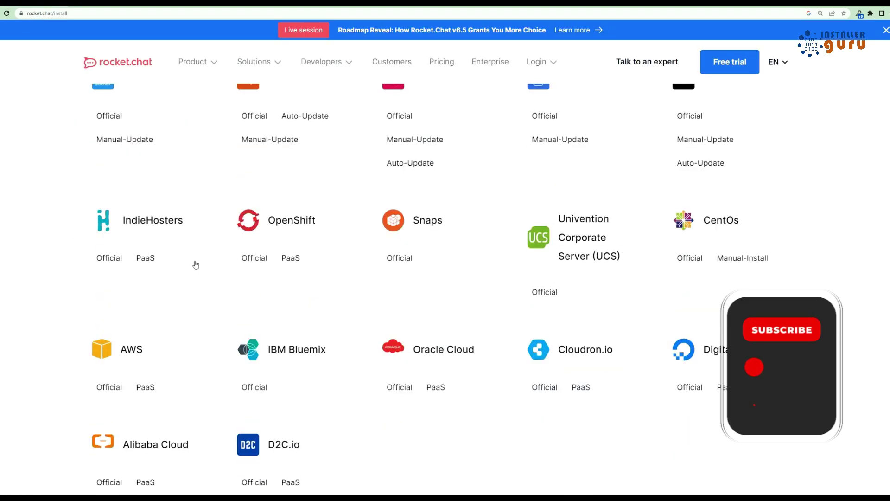
{"action": "scroll", "coordinate": [268, 176], "scroll_direction": "up", "scroll_amount": 2}
{"action": "scroll", "coordinate": [185, 240], "scroll_direction": "down", "scroll_amount": 14}
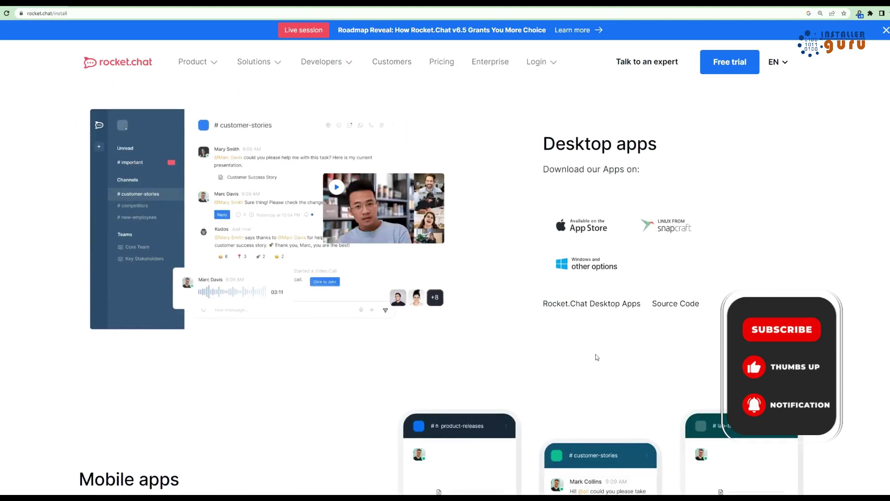
Scroll through the latest uploads grid on the Installer Guru YouTube channel's Videos page
{"action": "scroll", "coordinate": [596, 357], "scroll_direction": "up", "scroll_amount": 10}
{"action": "left_click", "coordinate": [142, 69]}
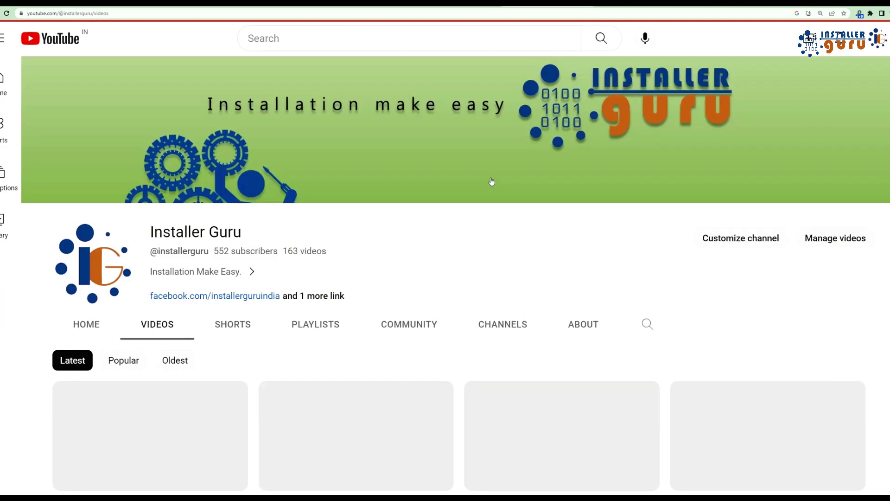
{"action": "scroll", "coordinate": [491, 232], "scroll_direction": "down", "scroll_amount": 10}
{"action": "scroll", "coordinate": [491, 281], "scroll_direction": "down", "scroll_amount": 2}
{"action": "scroll", "coordinate": [403, 247], "scroll_direction": "up", "scroll_amount": 15}
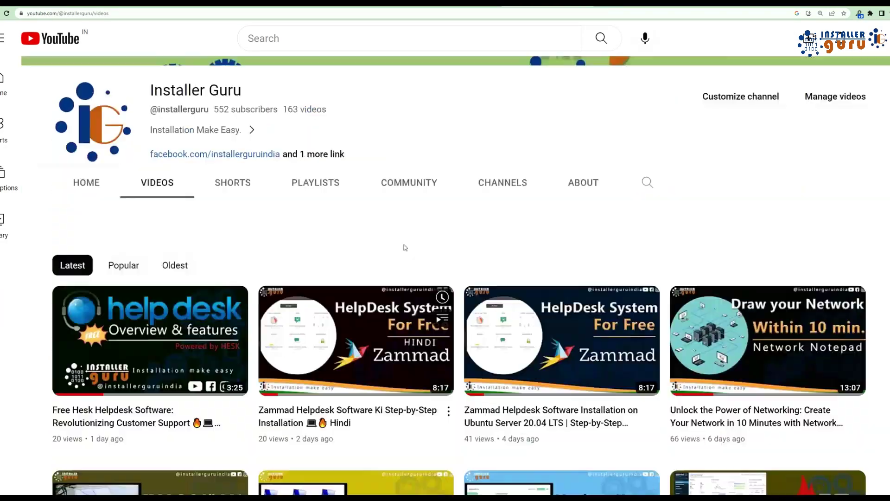